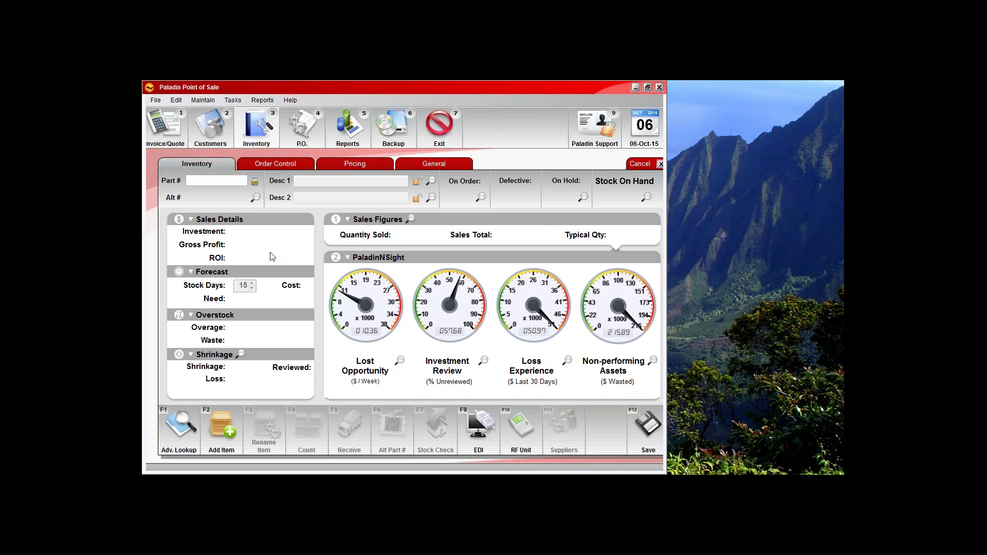
Open the settings for the Negative SOH List from the general inventory reports
click(355, 134)
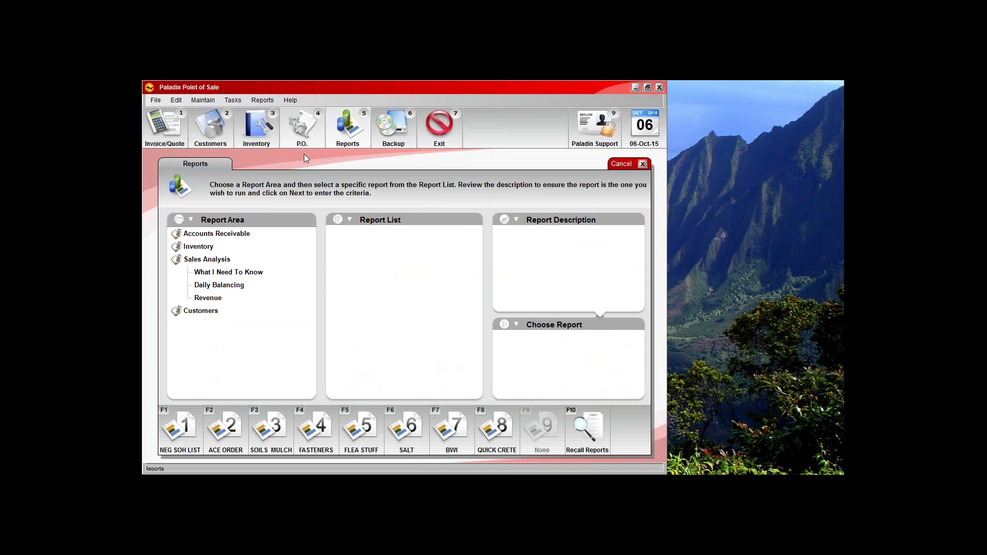
click(214, 249)
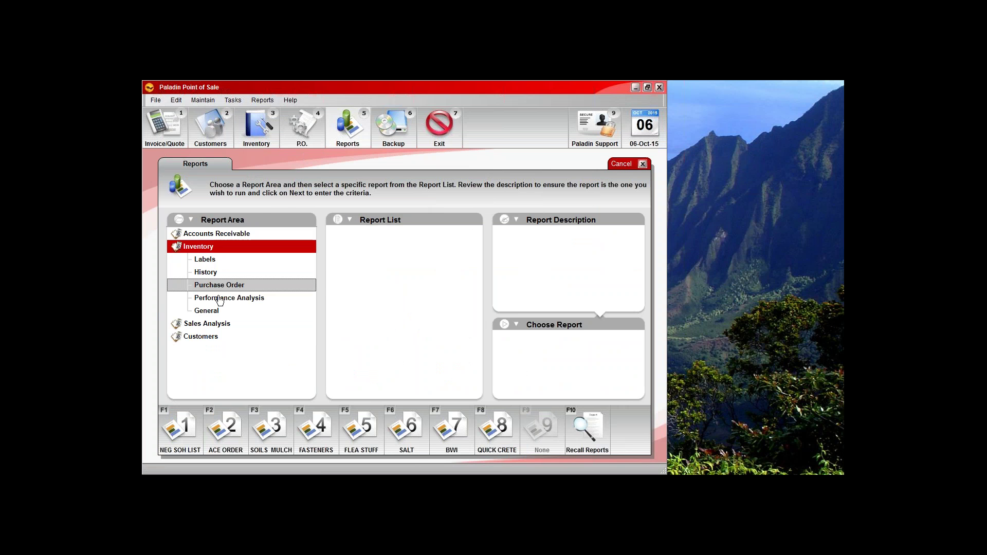
click(219, 313)
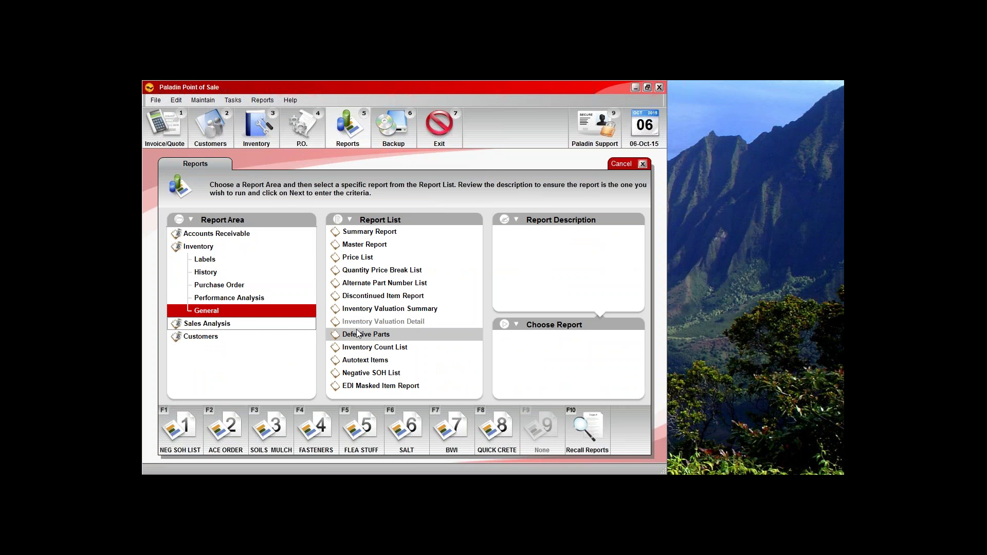
click(409, 374)
click(598, 387)
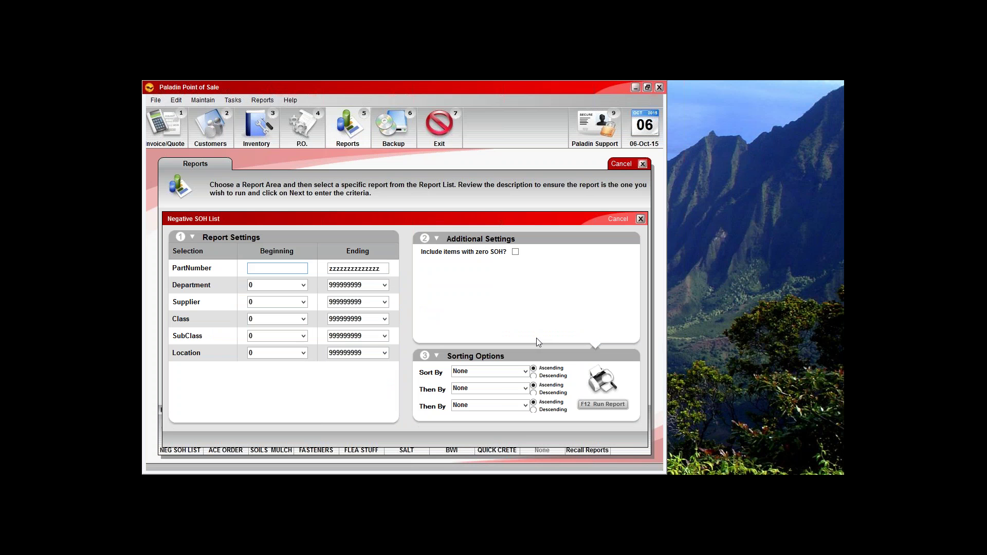
Restrict the report's beginning and ending supplier to 10 - ACE HARDWARE
click(304, 302)
click(303, 312)
click(384, 303)
click(381, 314)
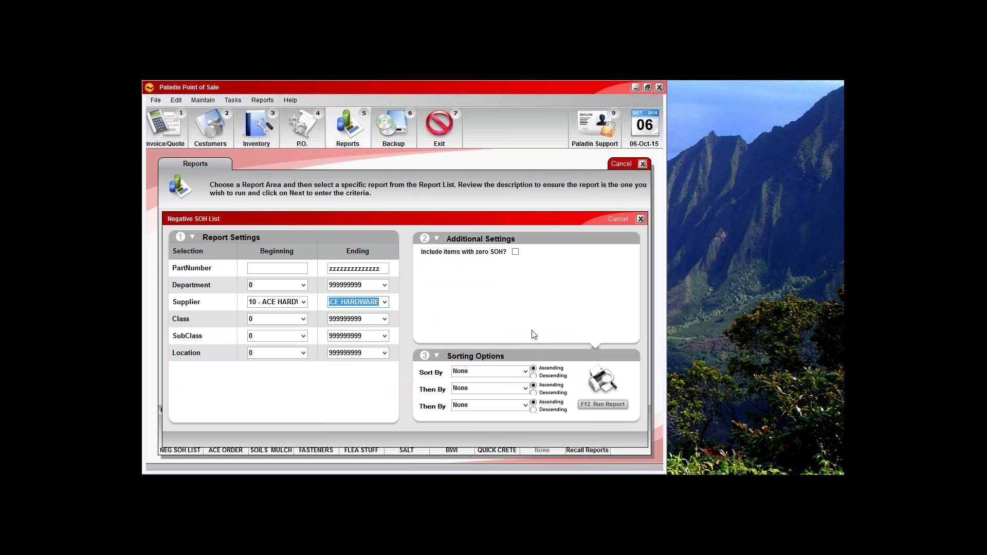
Check the available sort fields, leave the sorting at None, and run the Negative SOH List report
click(530, 376)
click(530, 376)
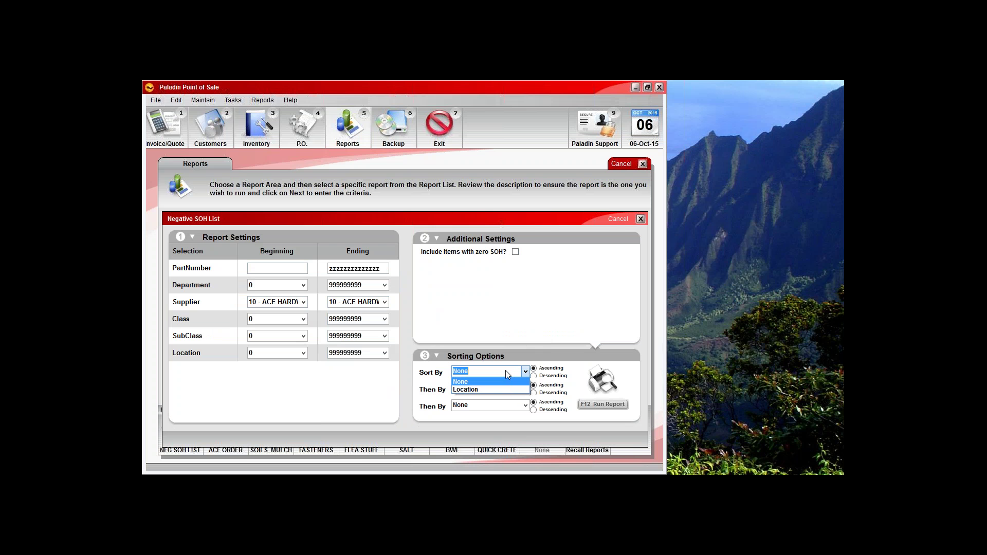
click(506, 373)
click(525, 330)
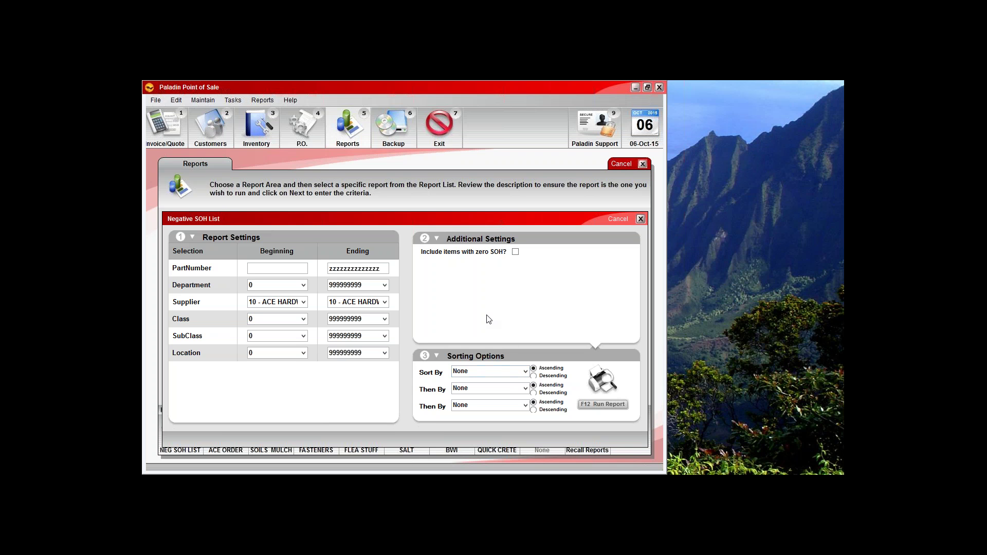
click(602, 406)
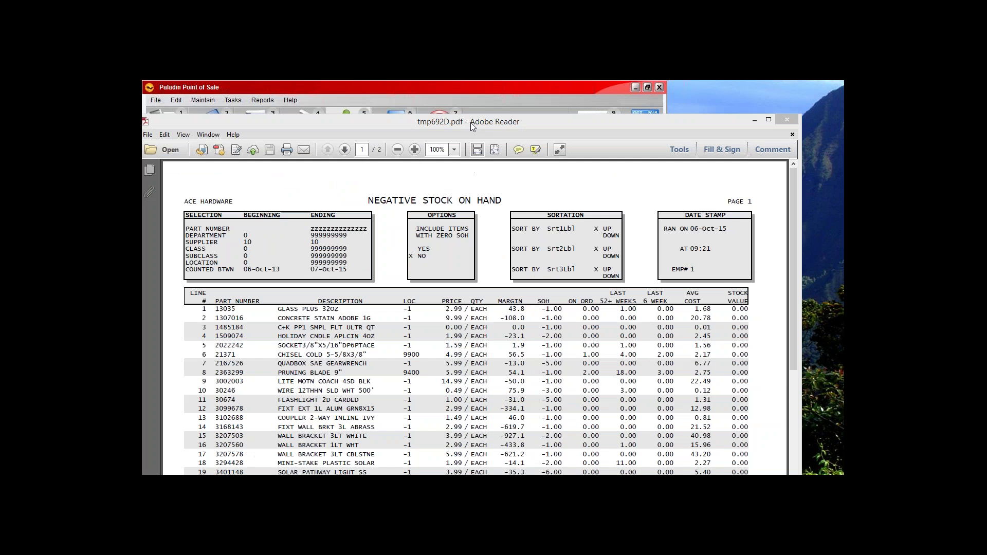
Maximize the negative stock on hand report, examine its stock quantities and grand totals on both pages, and minimize it
double_click(470, 122)
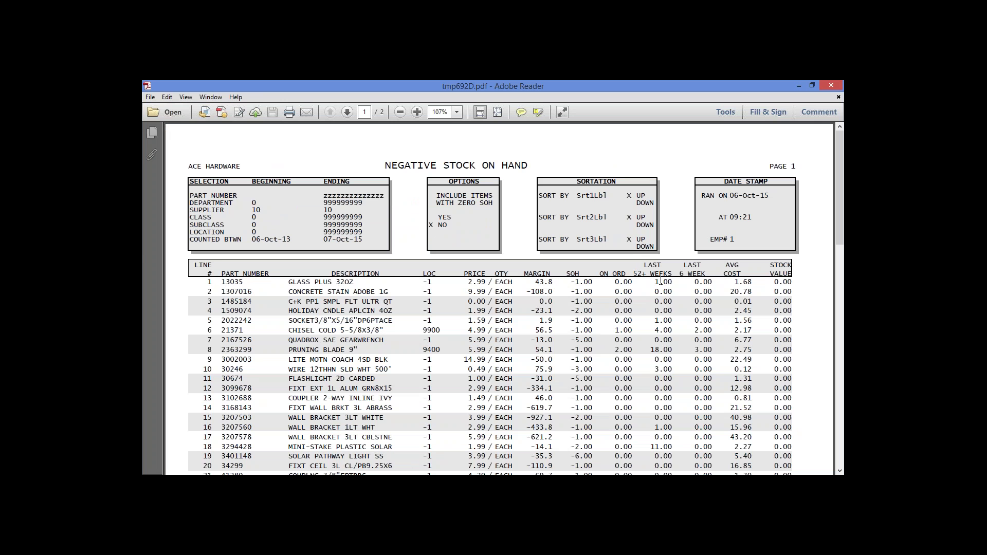
mouse_move(570, 282)
mouse_down()
mouse_move(594, 282)
mouse_move(581, 274)
mouse_up()
click(596, 282)
scroll(596, 286, down, 3)
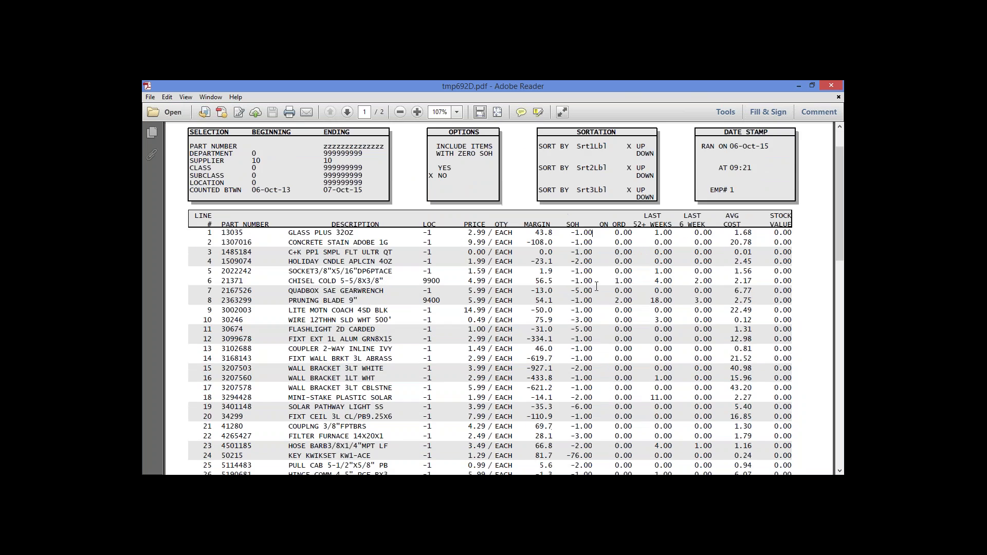
scroll(596, 286, down, 16)
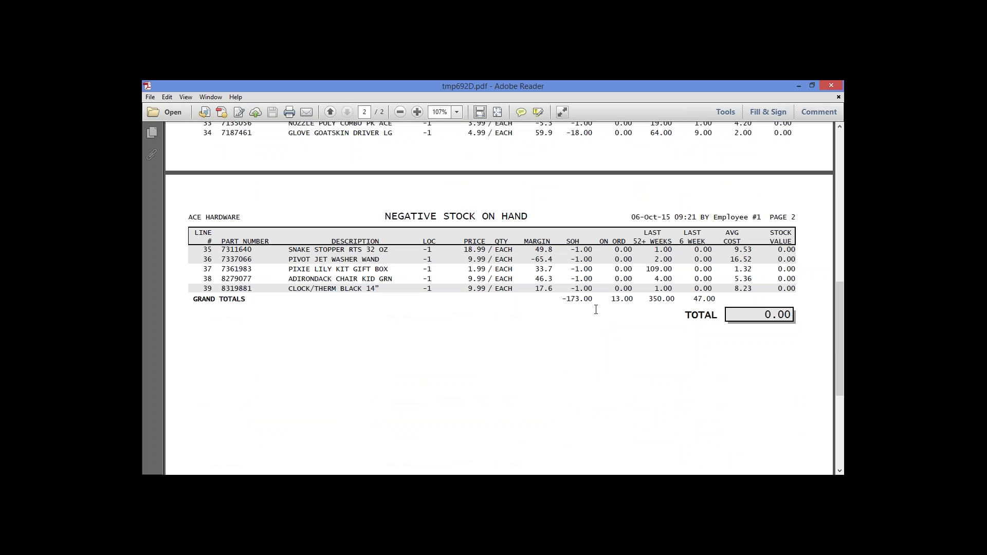
scroll(596, 309, up, 9)
scroll(593, 282, up, 10)
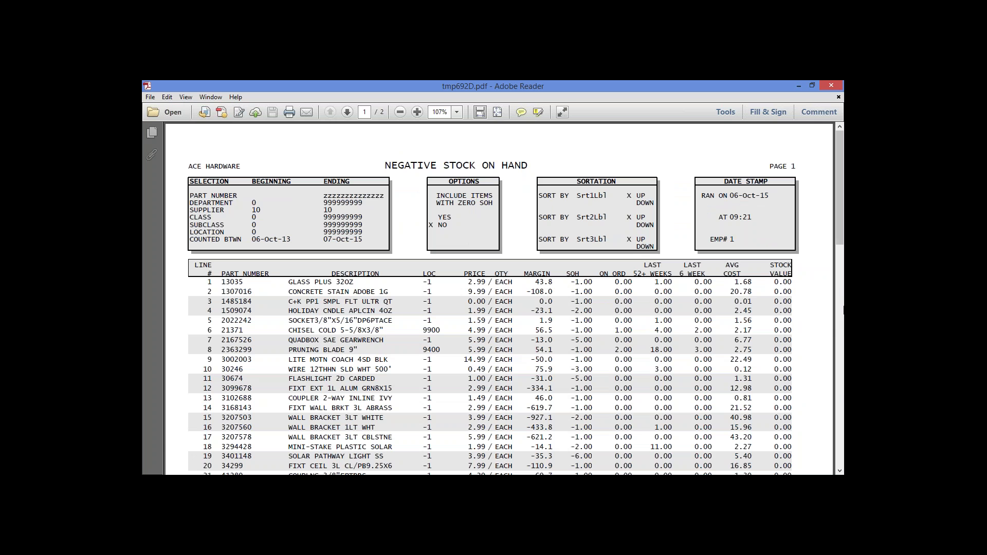
click(798, 86)
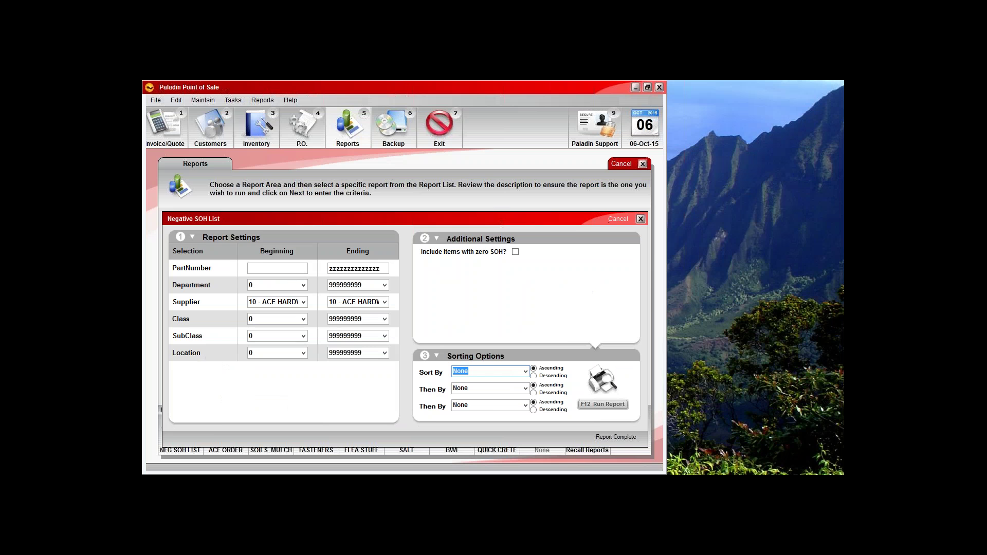
Look up part number 10111 in the inventory
click(256, 129)
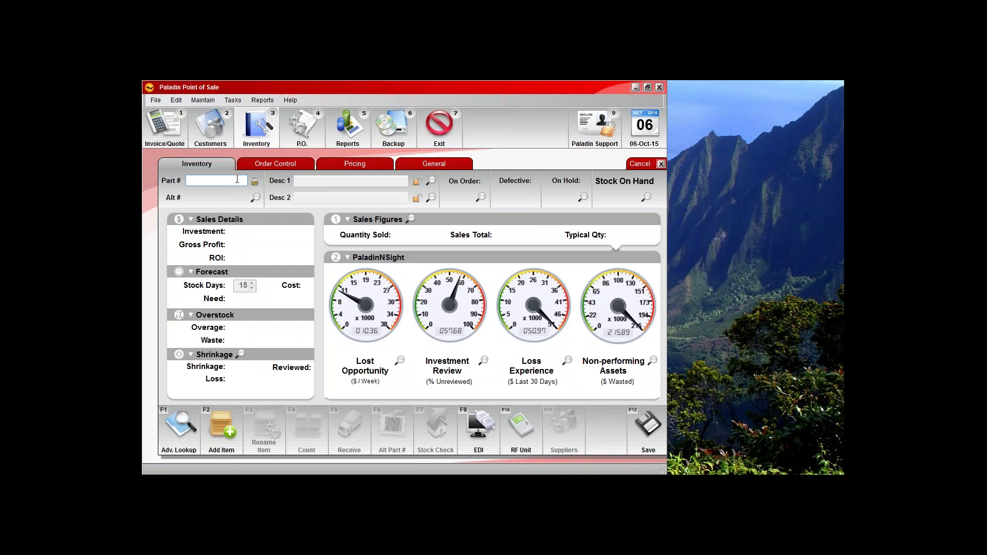
text(10111)
key(Return)
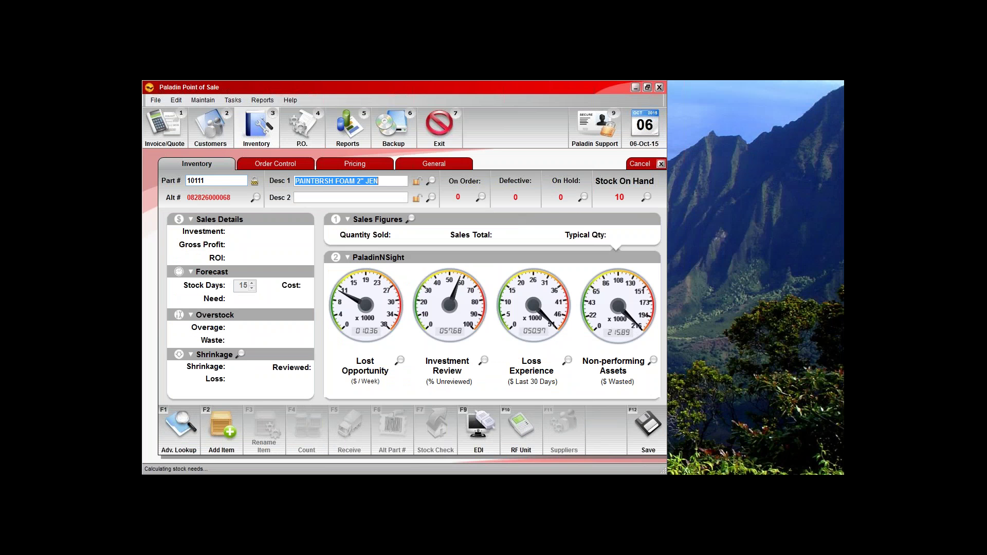
Flag part 10111 as Non-Inventory in its general item information, and clear the flag again
click(436, 163)
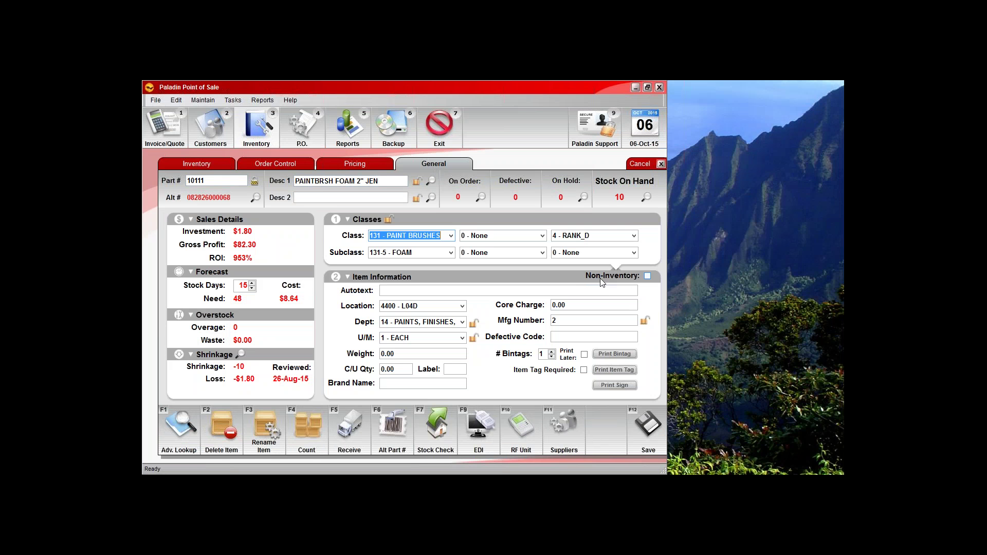
click(648, 277)
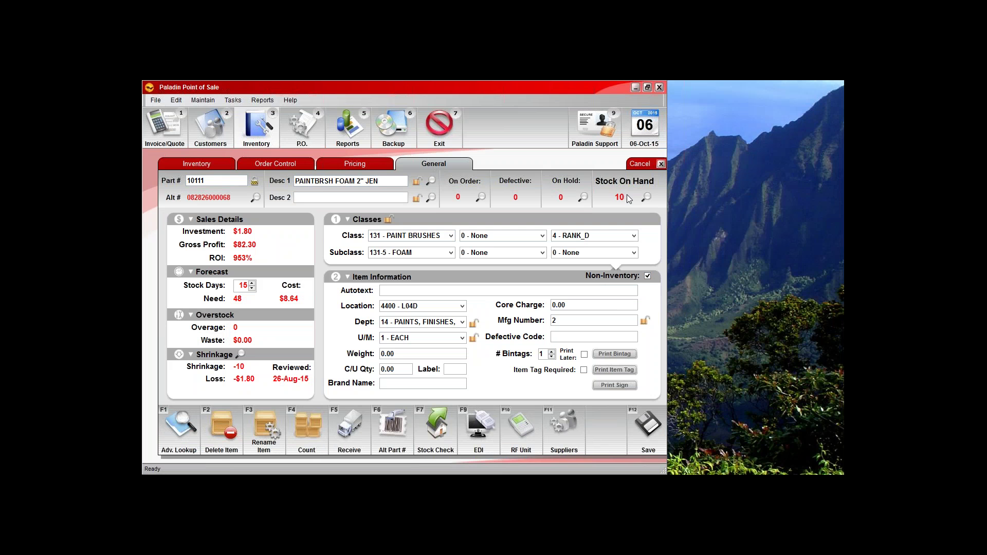
click(648, 277)
Open the settings for the Inventory Count List from the general inventory reports
click(346, 137)
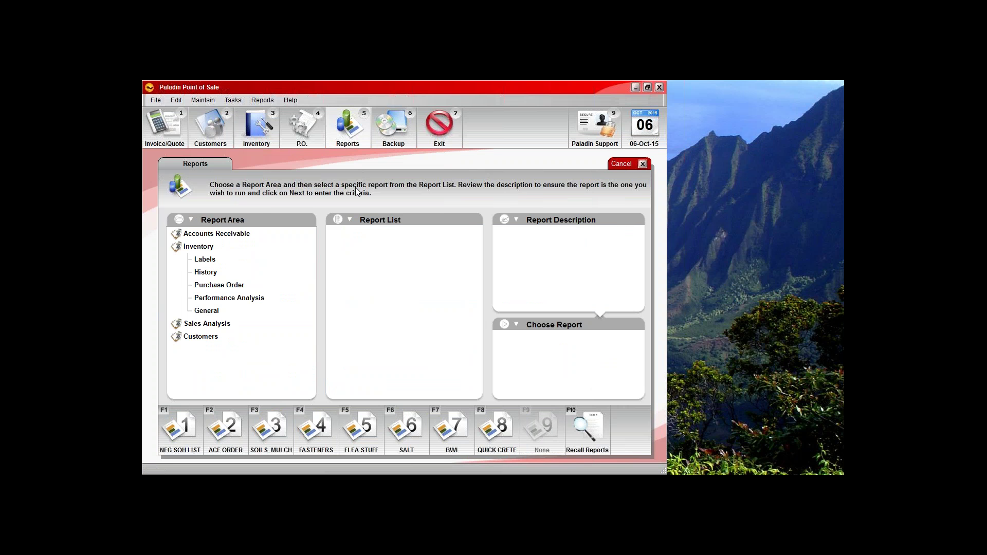
click(254, 311)
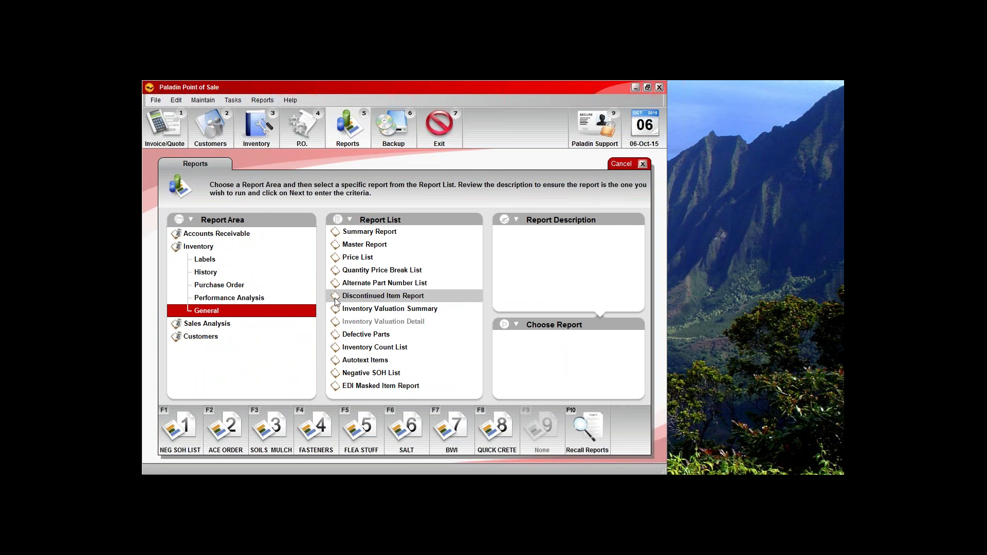
click(345, 352)
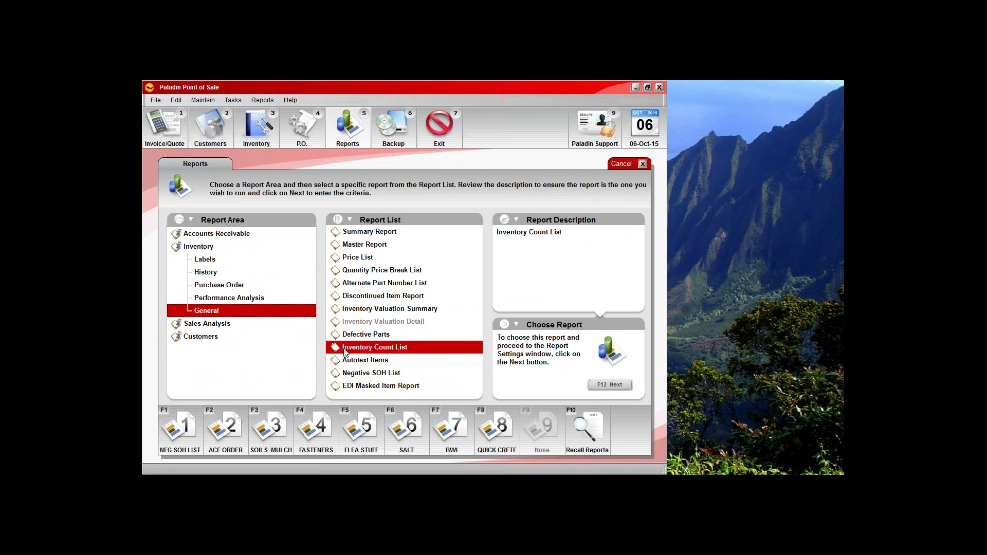
click(612, 386)
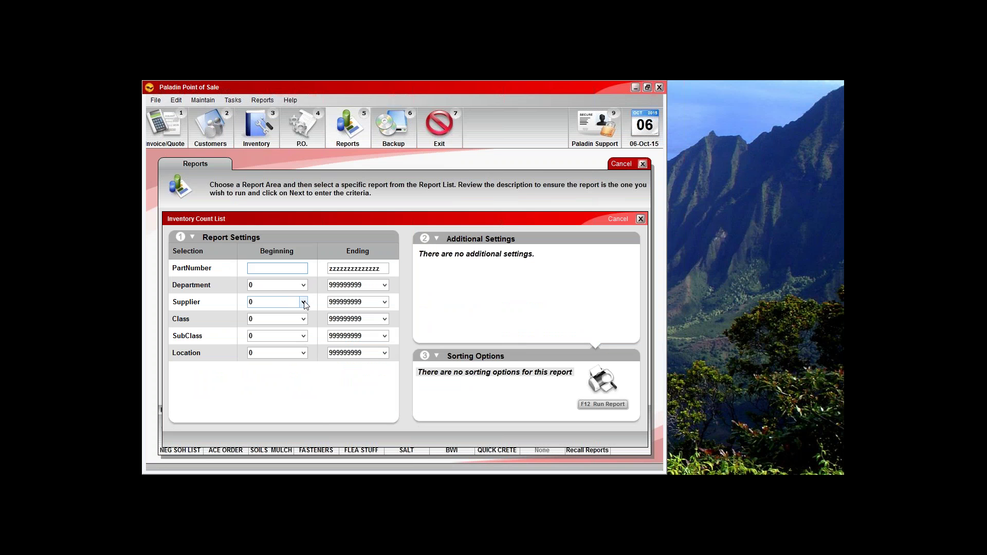
Set both the beginning and ending supplier to 10 - ACE HARDWARE and run the Inventory Count List
click(304, 302)
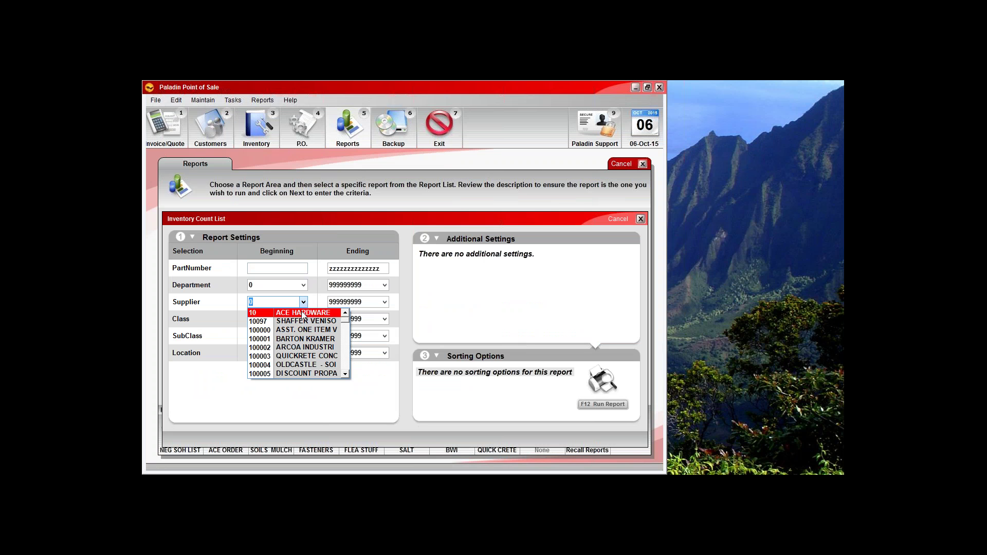
click(303, 314)
click(385, 302)
click(379, 312)
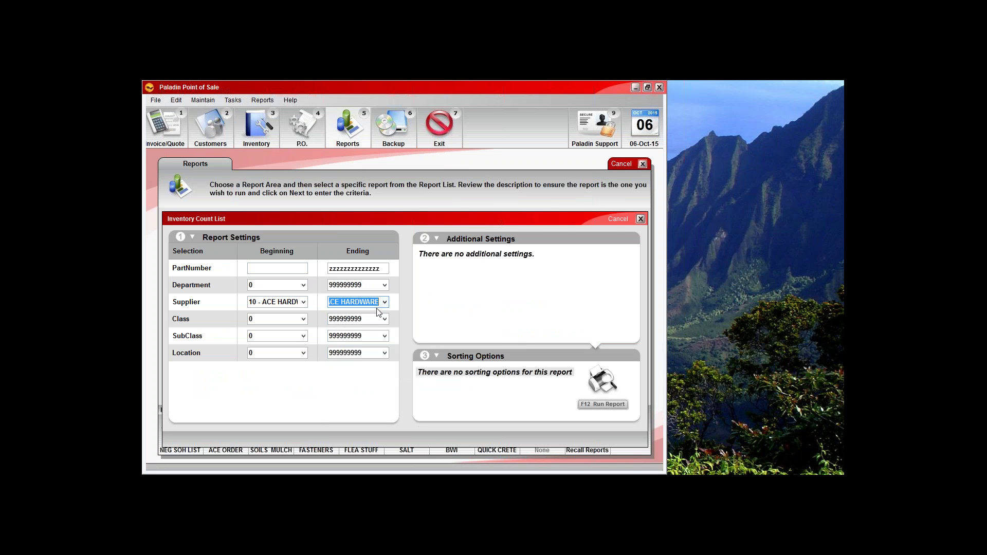
click(598, 406)
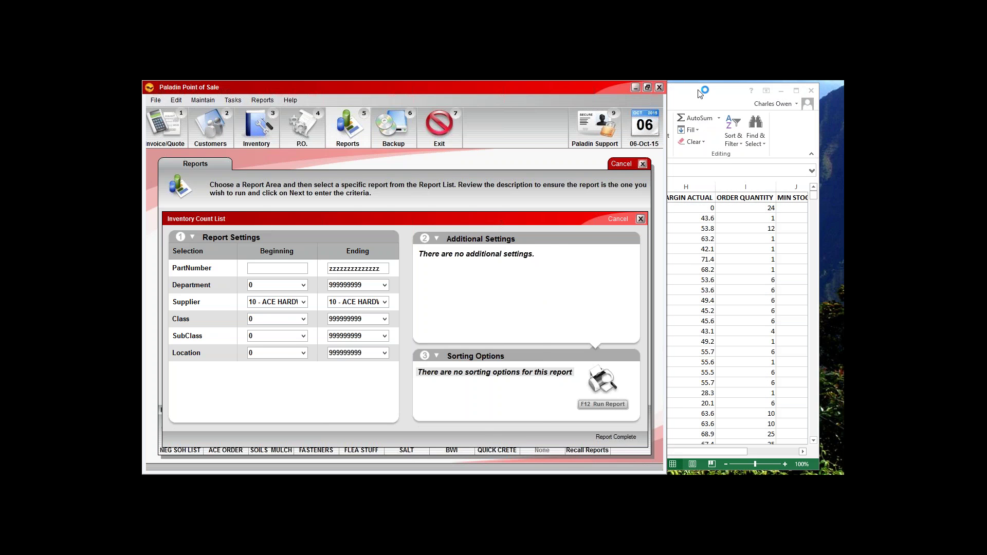
Switch to the exported count list in Excel and delete the empty DESCRIPTION 2 column
click(693, 99)
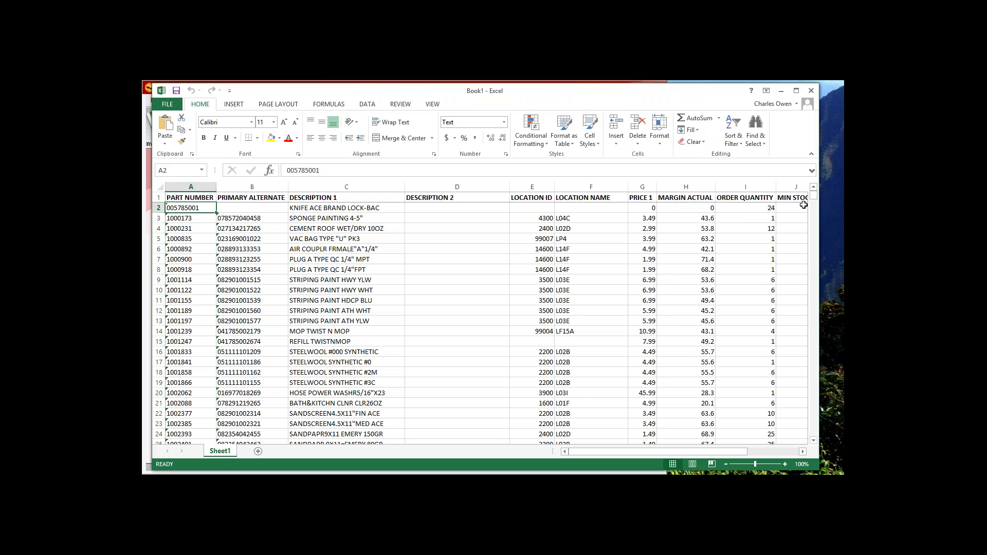
mouse_move(813, 197)
mouse_down()
mouse_move(805, 276)
mouse_move(816, 441)
mouse_move(797, 196)
mouse_up()
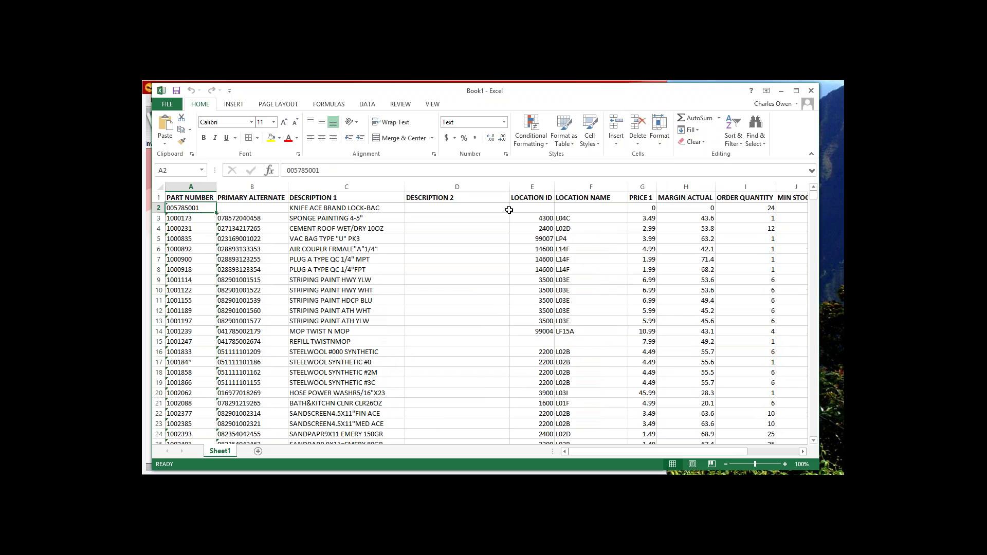
click(458, 185)
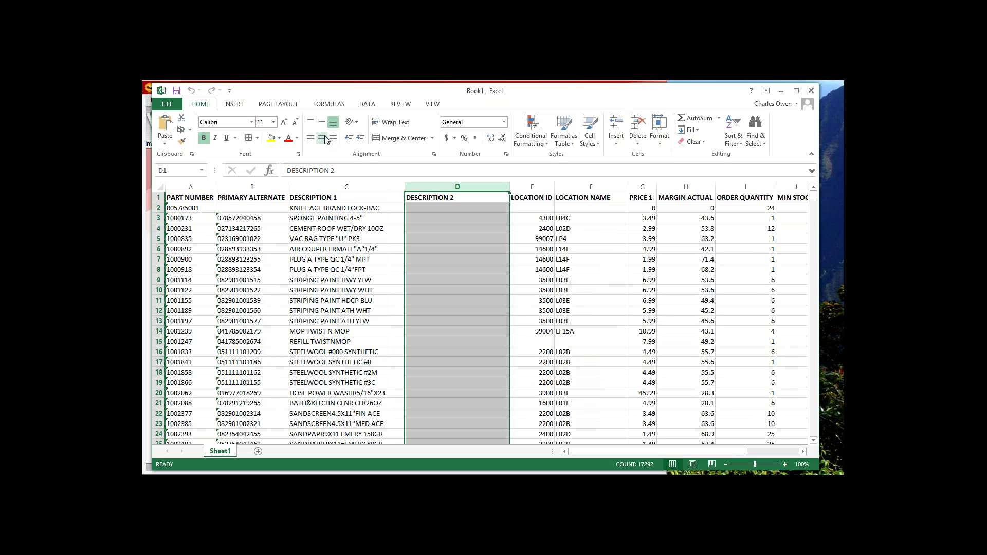
right_click(426, 185)
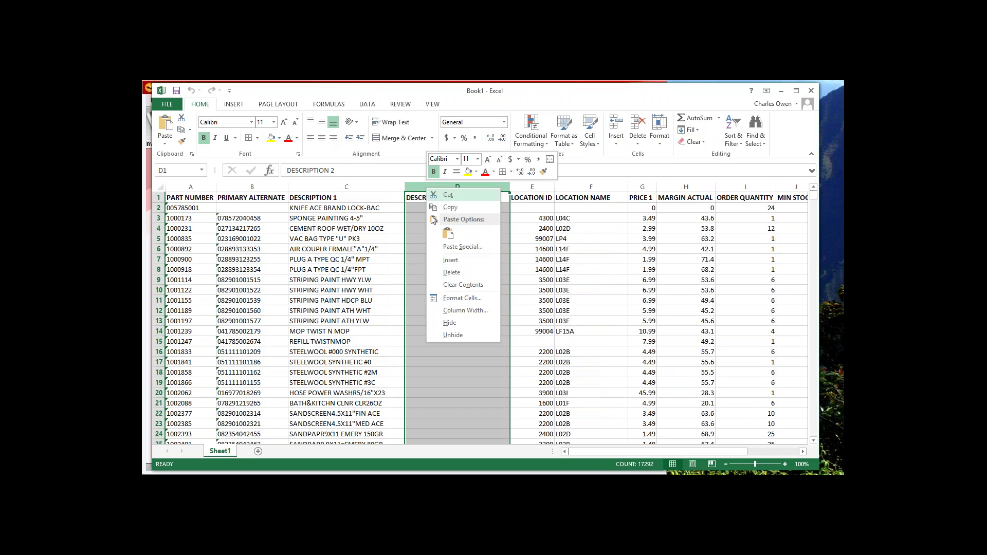
click(456, 267)
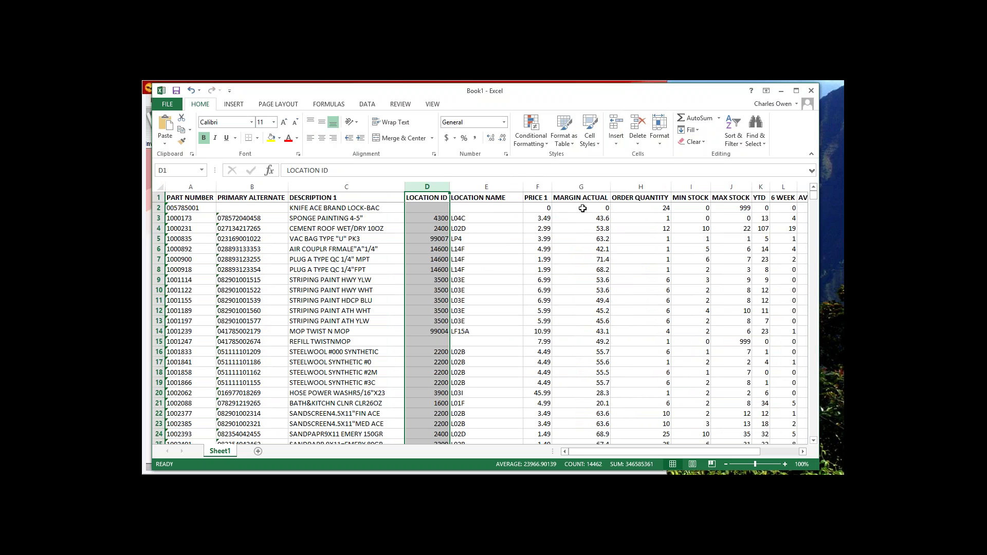
Examine the PRICE 1, MARGIN ACTUAL, YTD and 6 WEEK columns for the first listed item
click(544, 208)
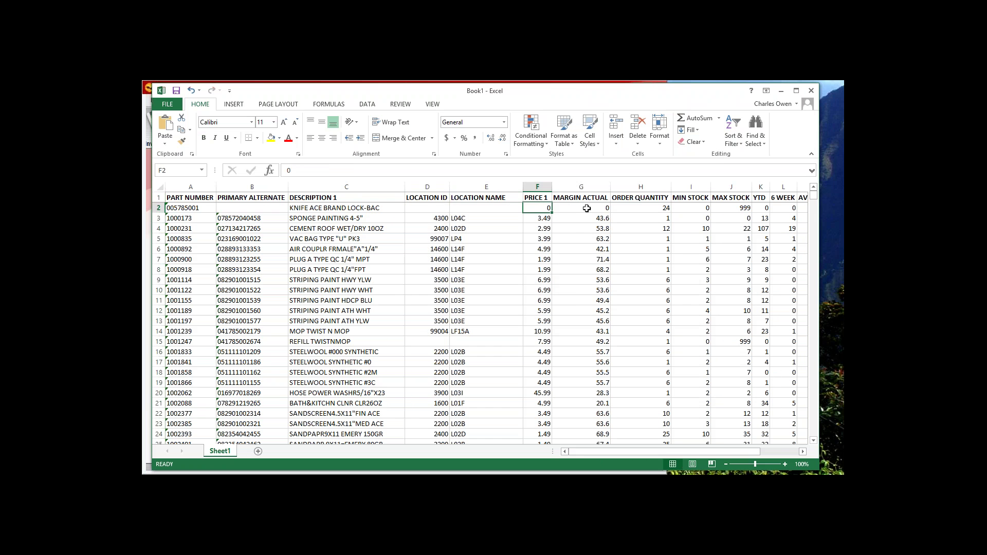
click(587, 209)
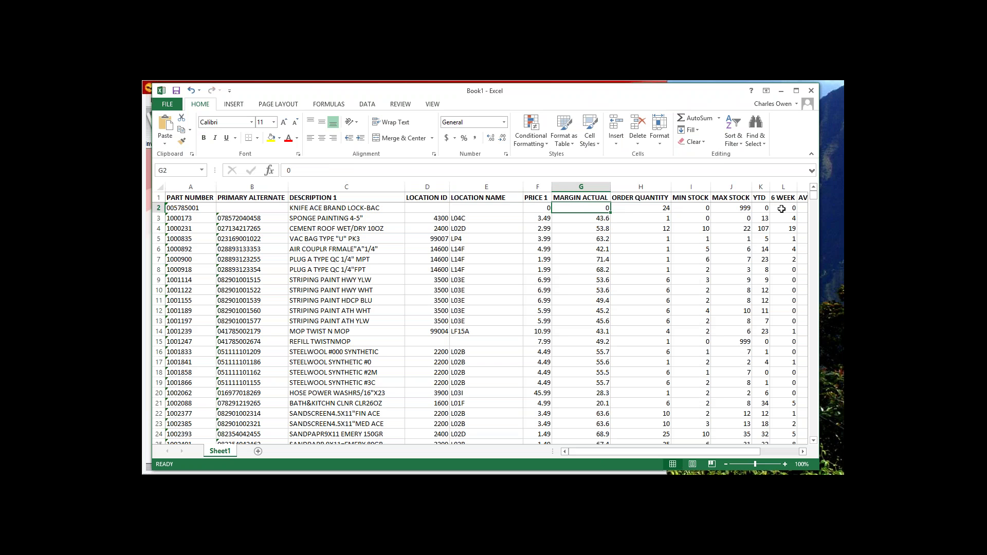
click(761, 208)
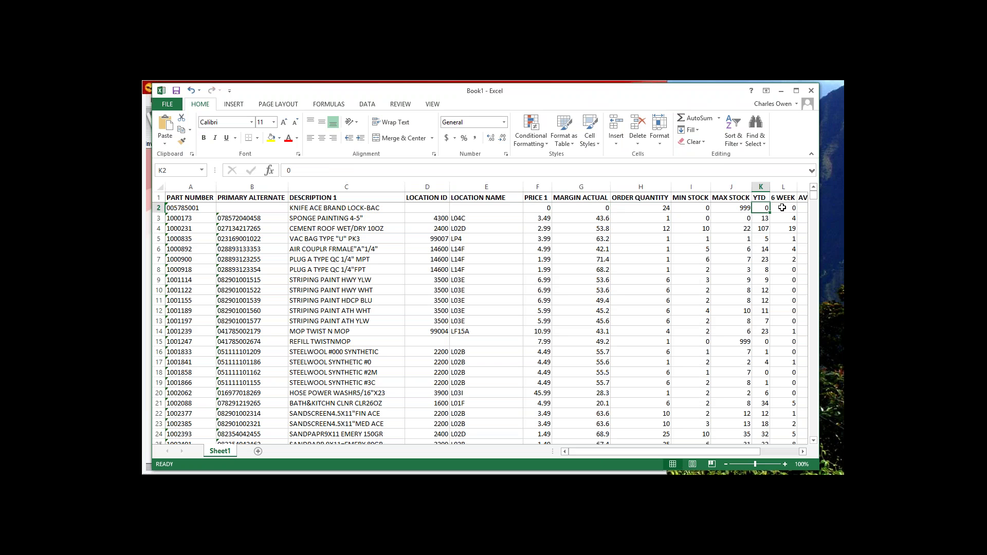
click(782, 208)
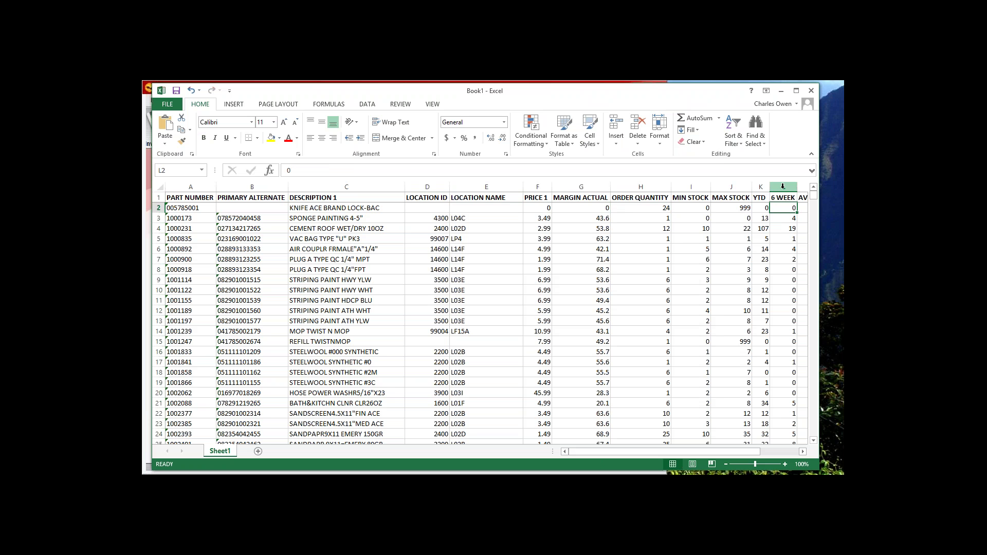
Sort the whole count list by the YTD column from largest to smallest, expanding the selection to all columns
click(762, 187)
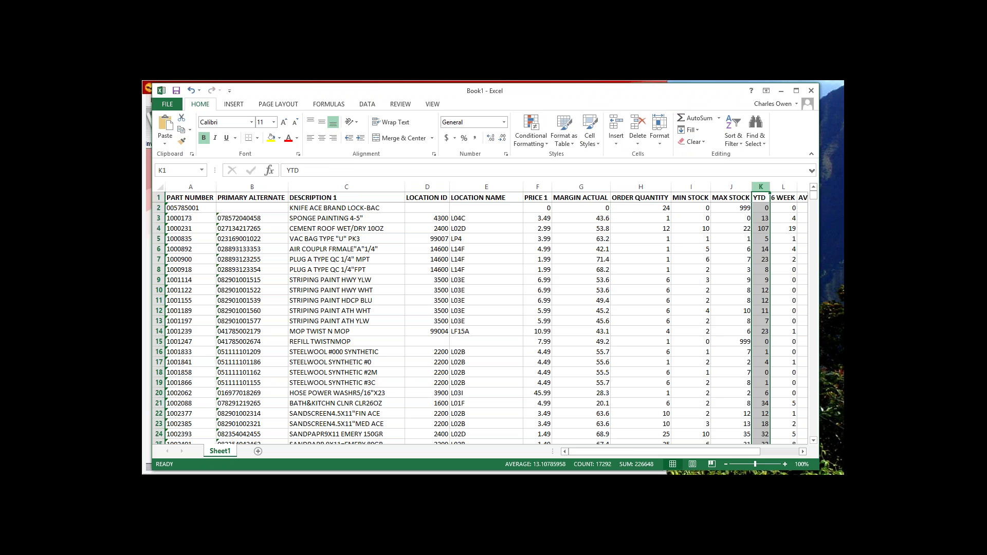
click(733, 137)
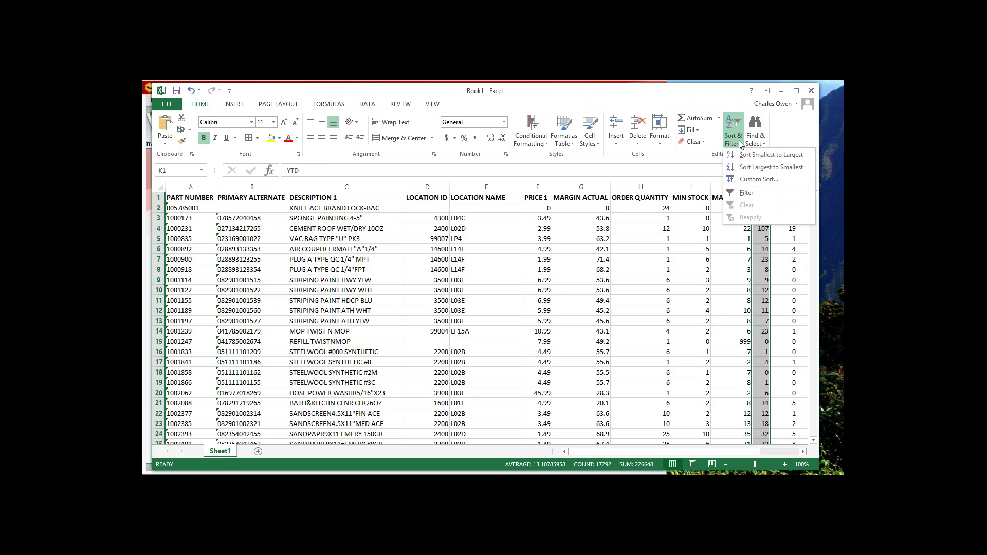
click(759, 167)
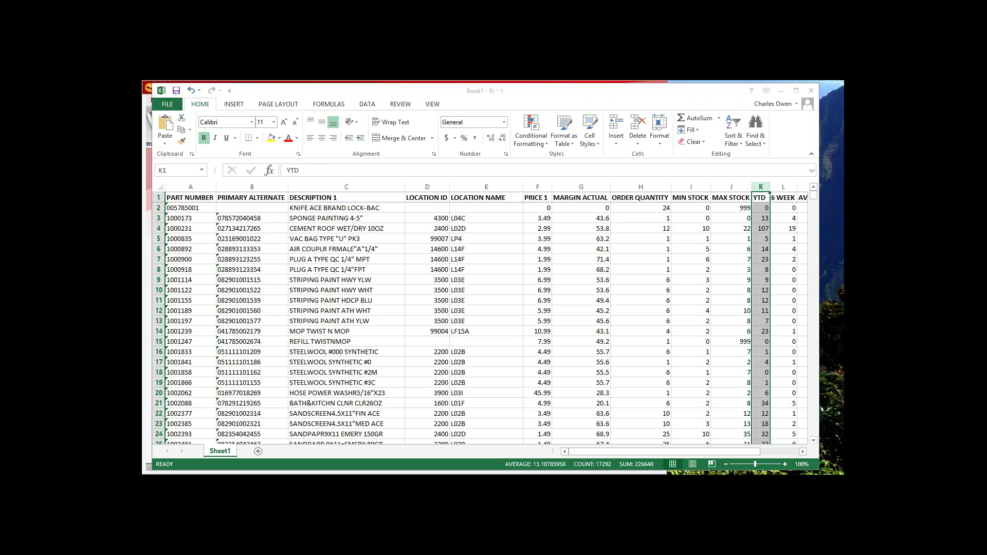
click(486, 407)
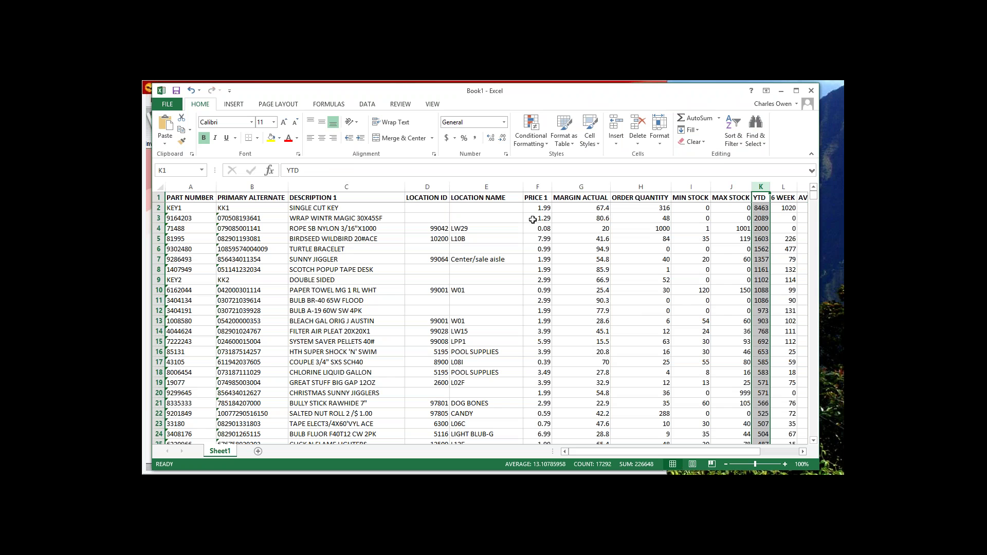
Sort the count list by MARGIN ACTUAL from smallest to largest, expanding the selection to the neighbouring data
click(585, 199)
key(ctrl+shift+Down)
click(739, 144)
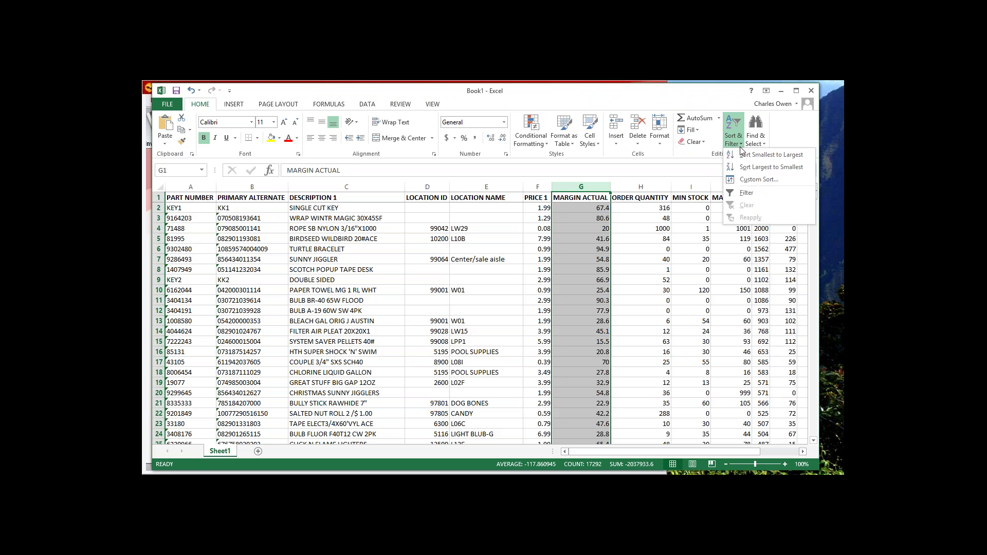
click(765, 155)
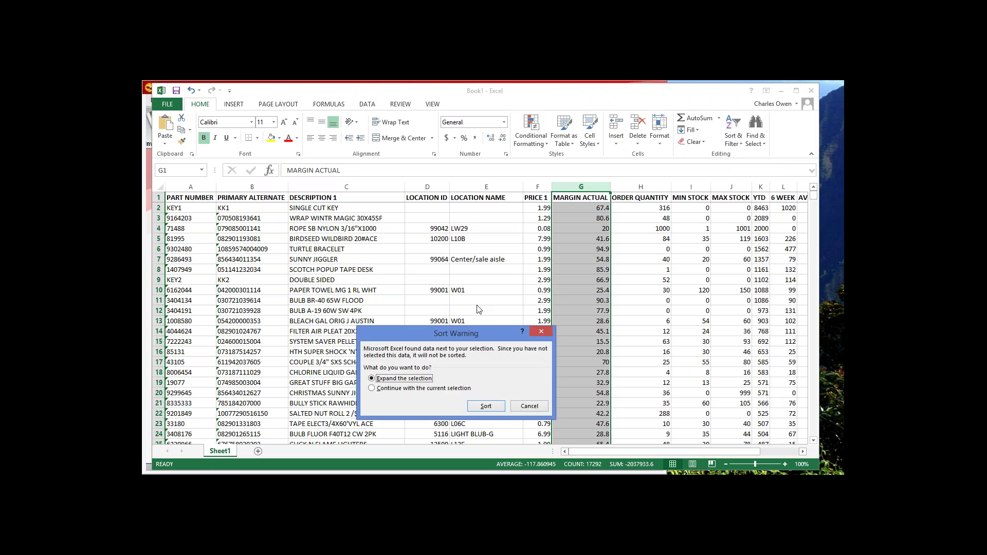
key(Return)
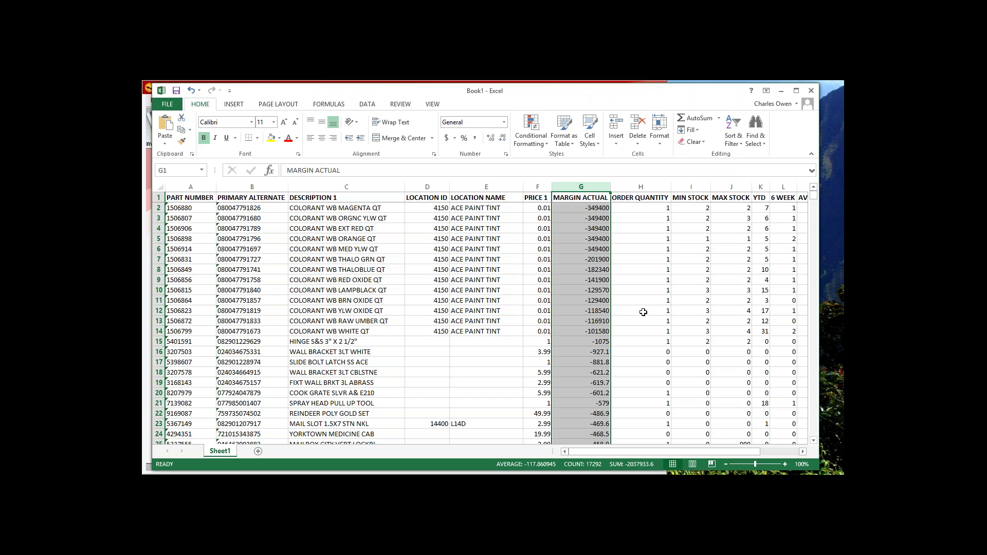
Examine the items with negative MARGIN ACTUAL values, including their AVG COST, LAST COST and SOH columns
scroll(612, 330, down, 10)
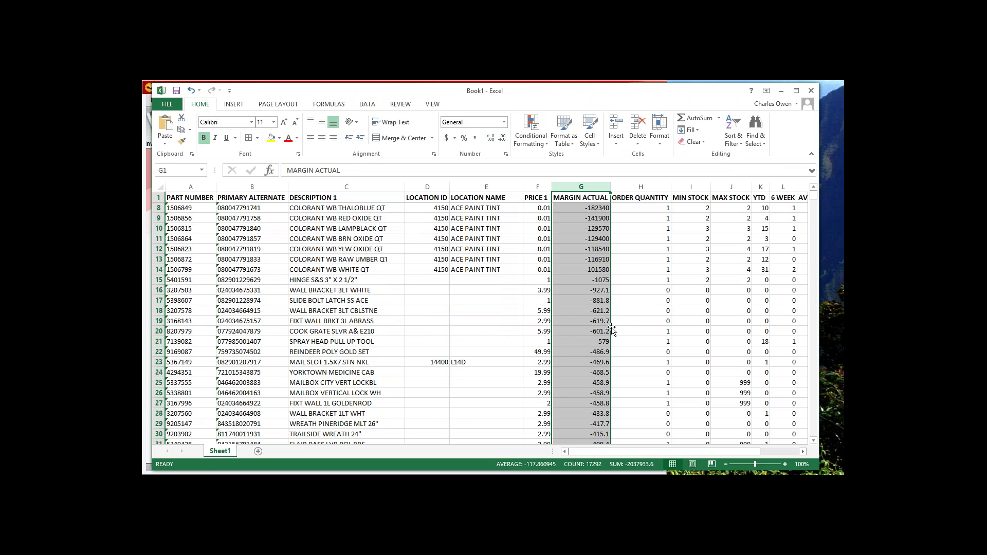
scroll(612, 326, down, 3)
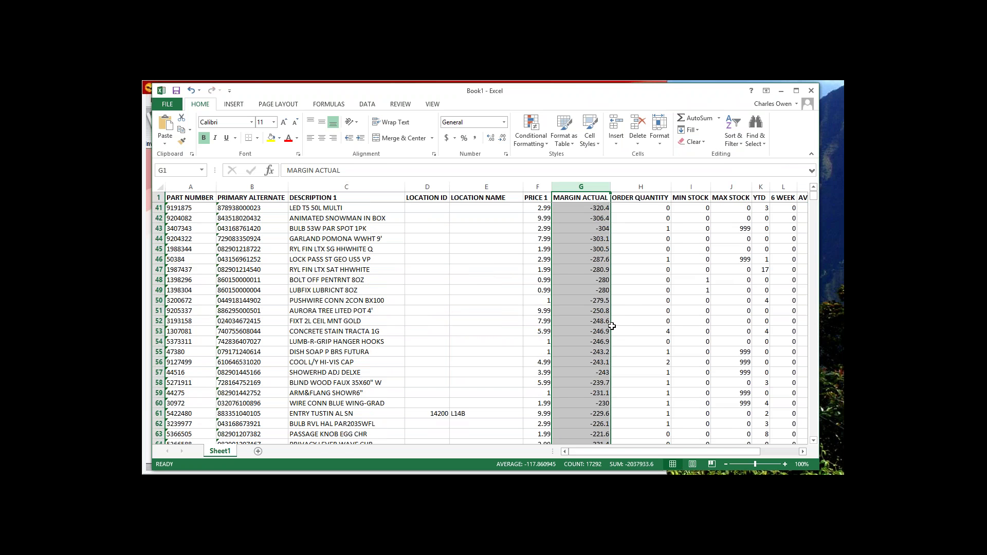
scroll(612, 326, up, 11)
scroll(612, 326, up, 2)
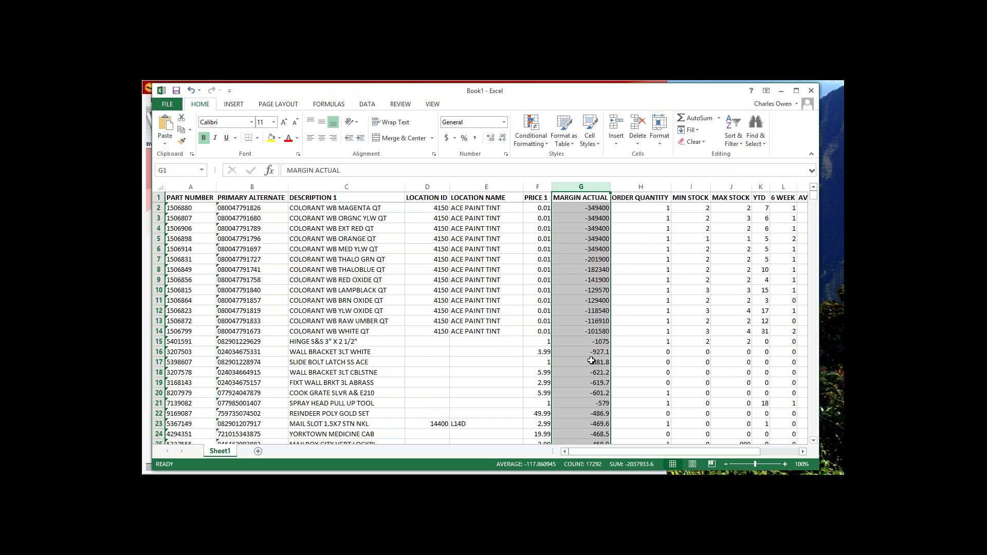
scroll(591, 361, down, 4)
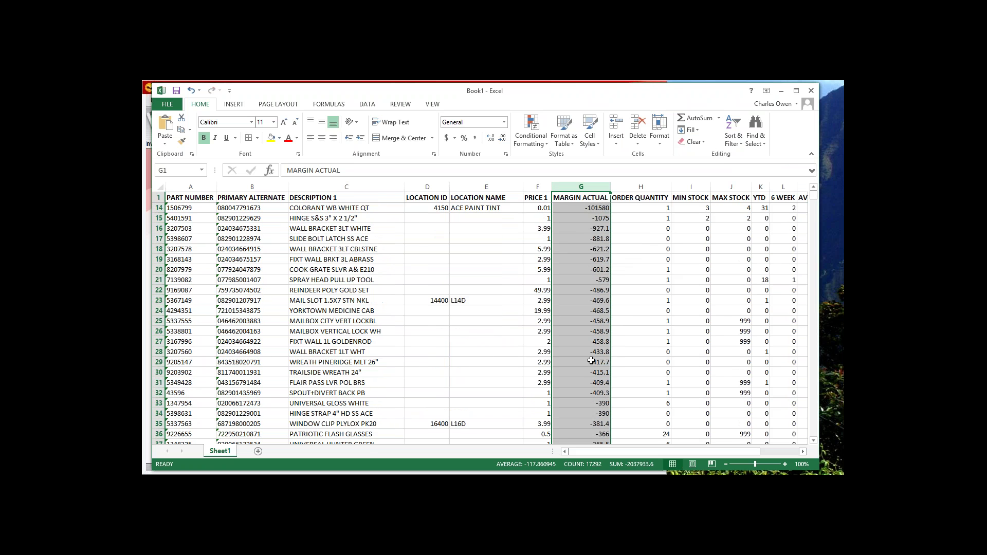
scroll(591, 361, down, 9)
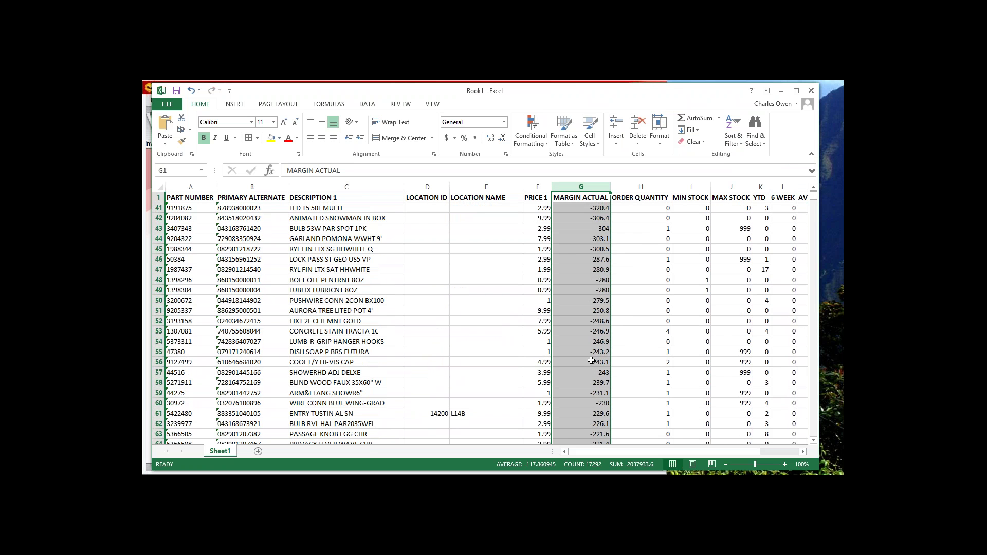
scroll(591, 361, down, 9)
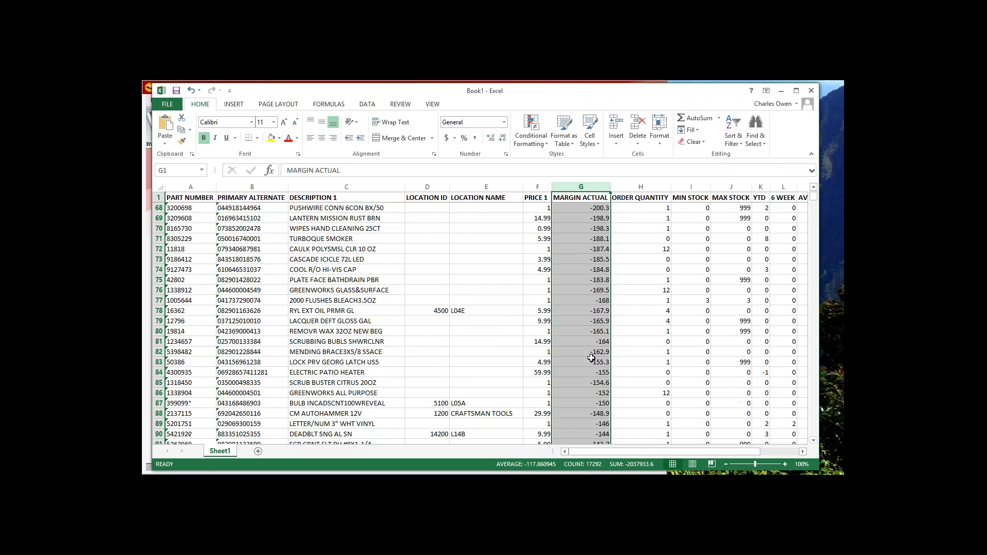
scroll(592, 358, down, 20)
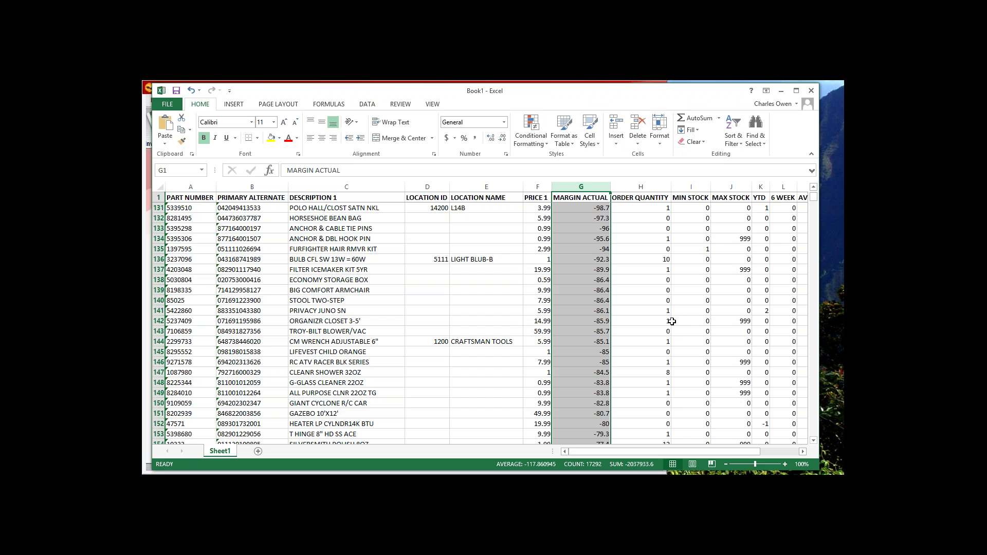
drag(614, 452, 659, 453)
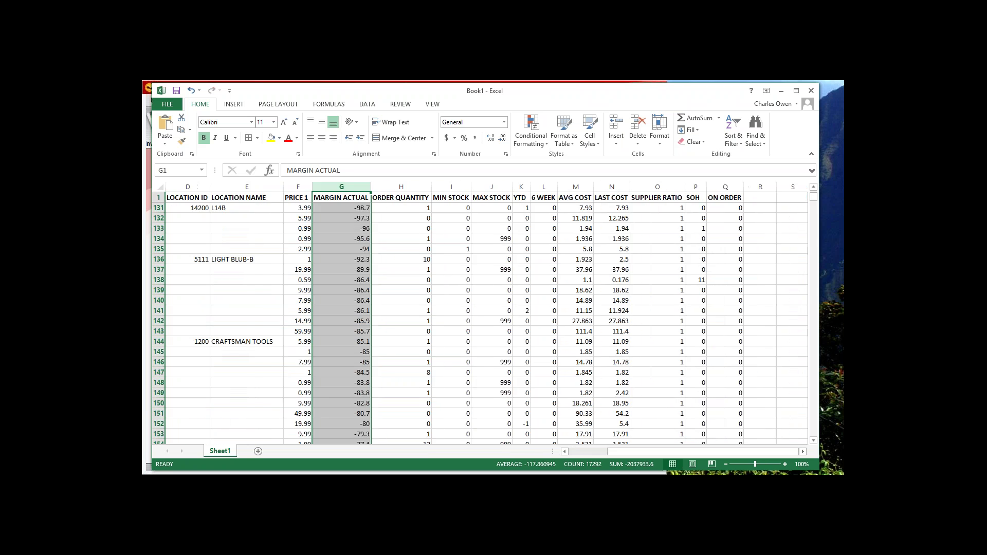
Close the Excel workbook without saving and leave the Inventory Count List settings in Paladin
click(812, 91)
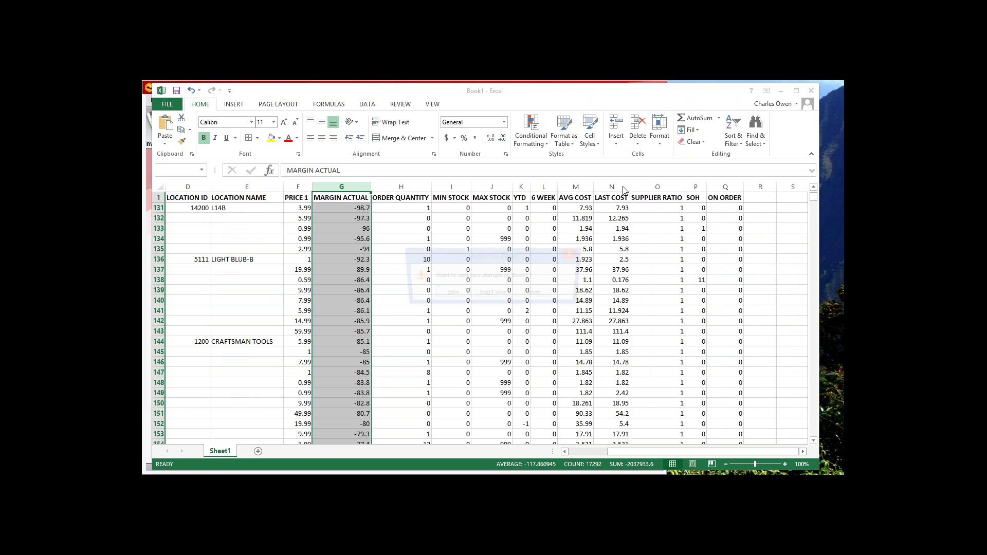
key(n)
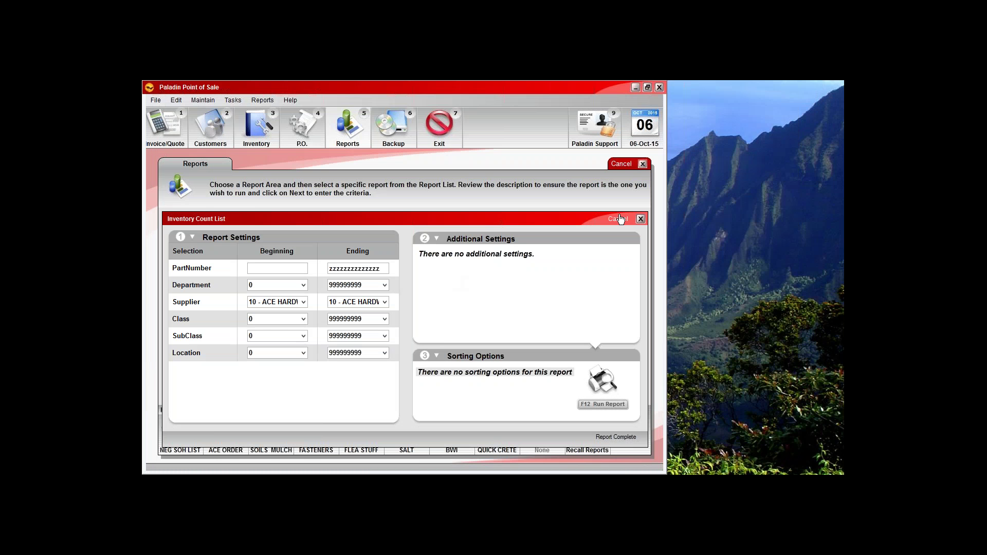
click(618, 219)
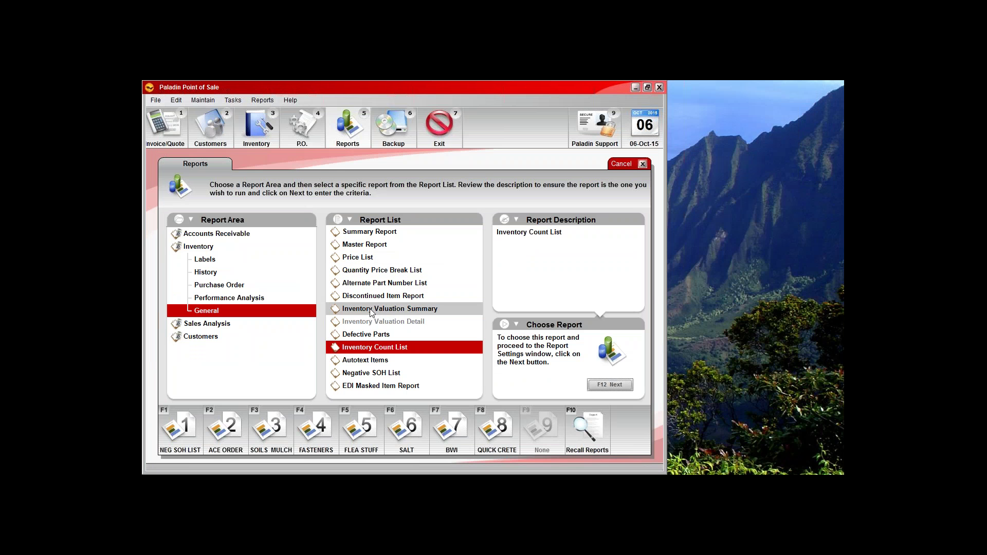
Open the settings for the Slow Movers Report from the inventory performance analysis reports
click(265, 275)
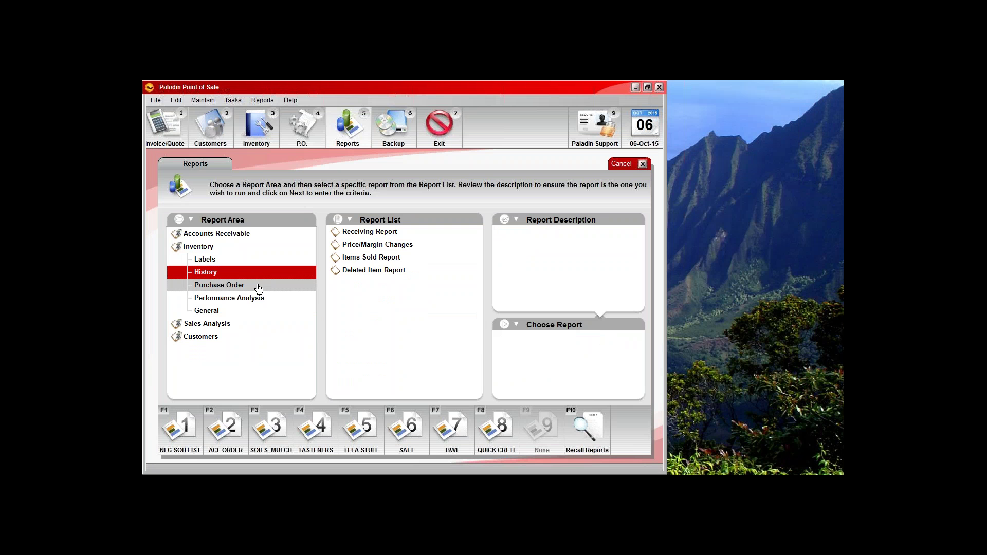
click(259, 286)
click(262, 299)
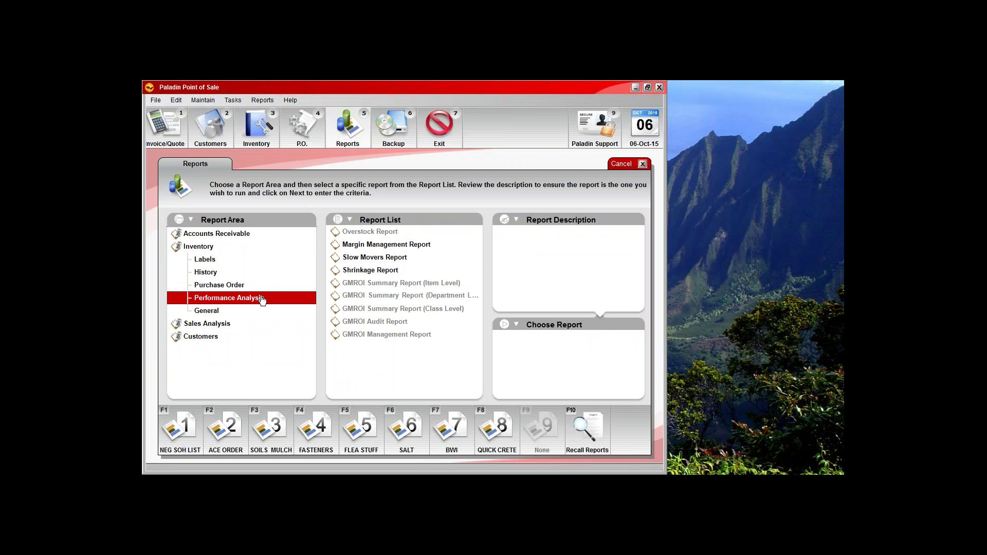
click(359, 261)
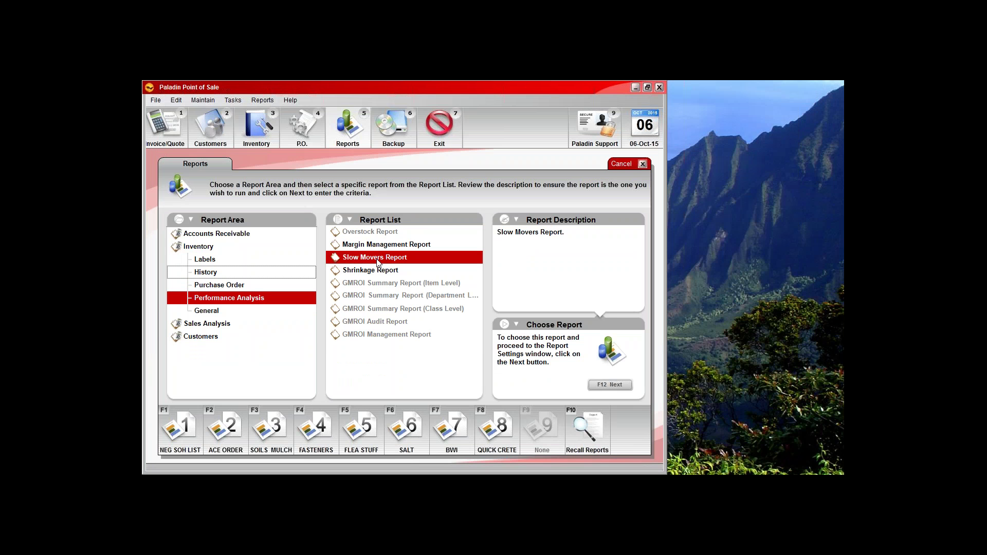
click(614, 387)
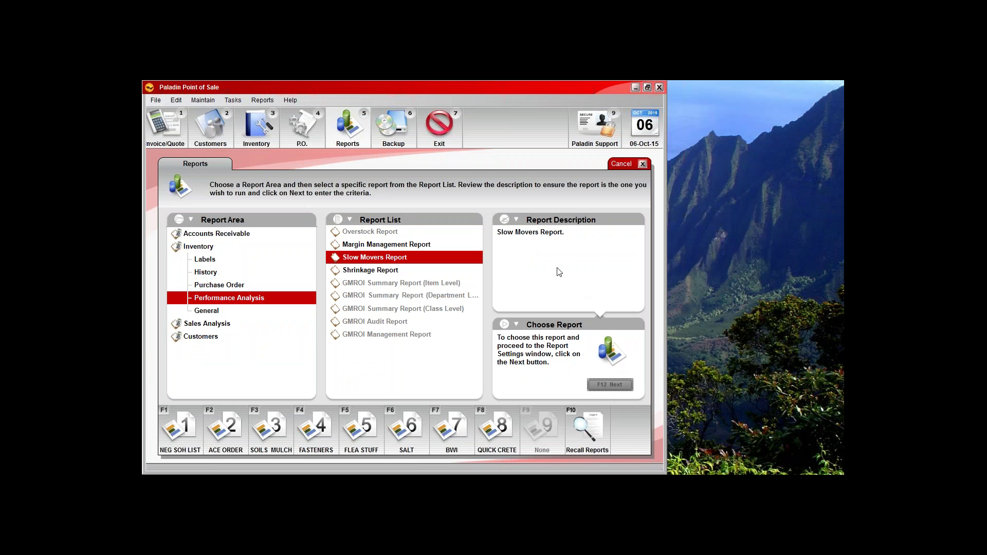
Set both the beginning and ending supplier of the Slow Movers Report to 10 - ACE HARDWARE
click(303, 303)
text(10)
key(Return)
key(Tab)
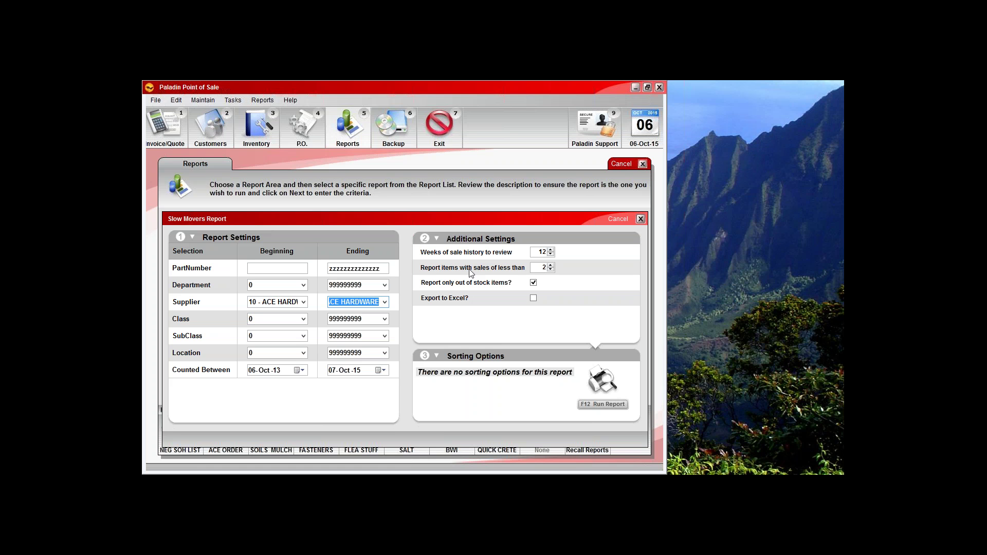
Set the Slow Movers Report to items with sales of less than 2 and close its settings without running it
click(544, 268)
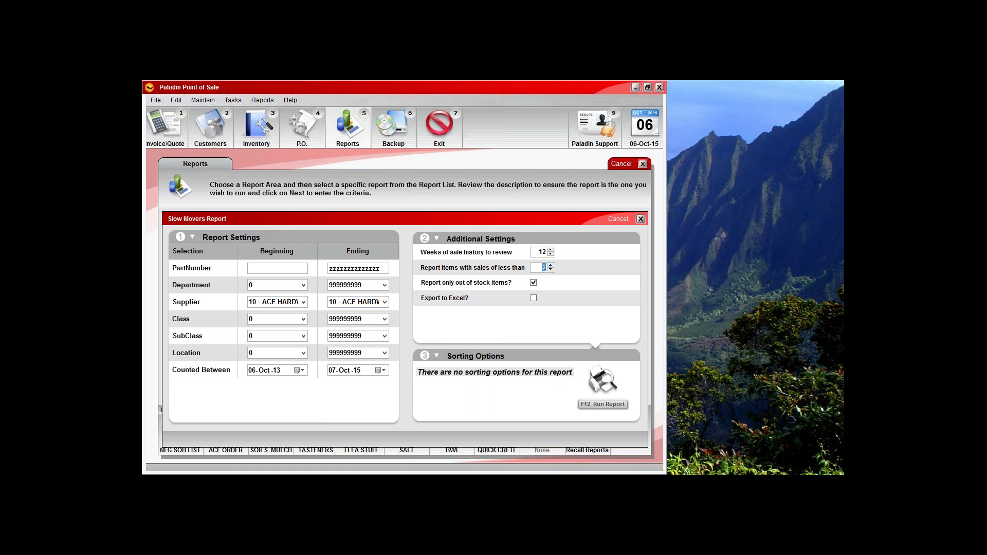
click(540, 268)
double_click(548, 252)
double_click(544, 268)
text(2)
click(617, 221)
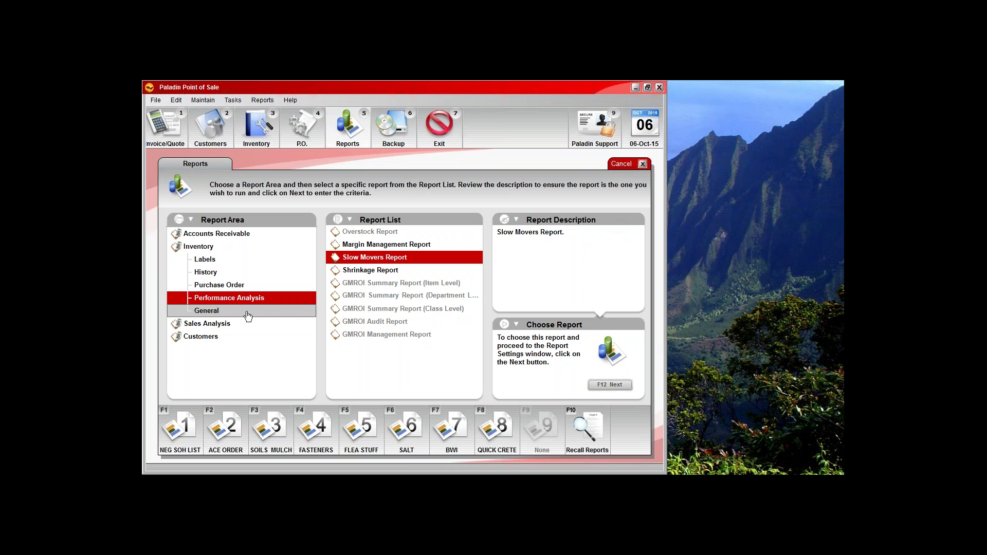
Review the Shrinkage Report settings and its available sort fields, and close them without running the report
click(371, 272)
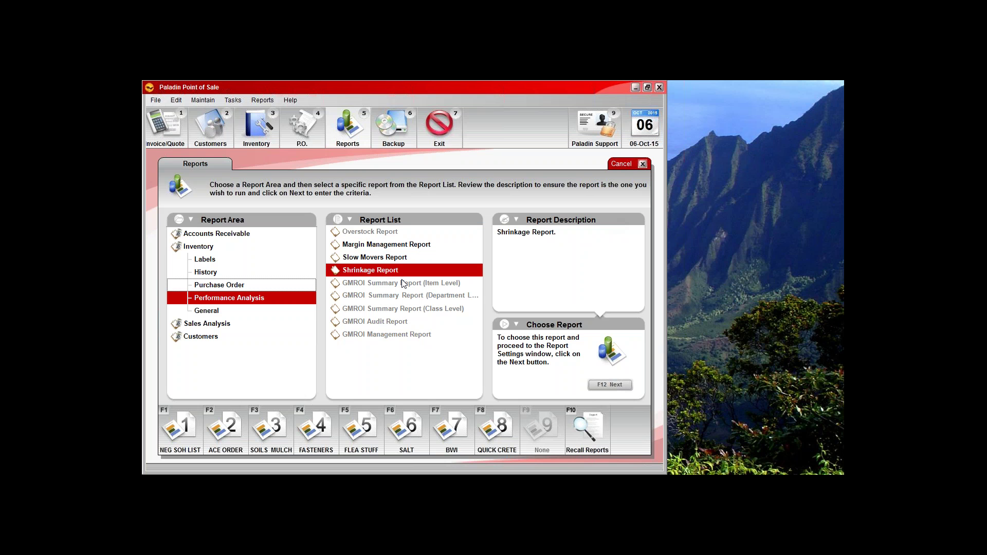
click(611, 385)
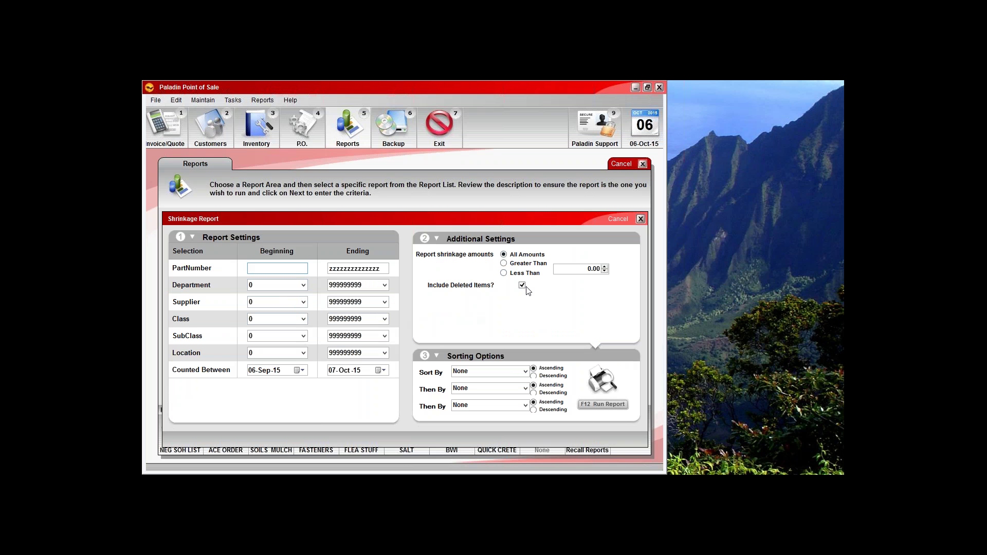
click(526, 372)
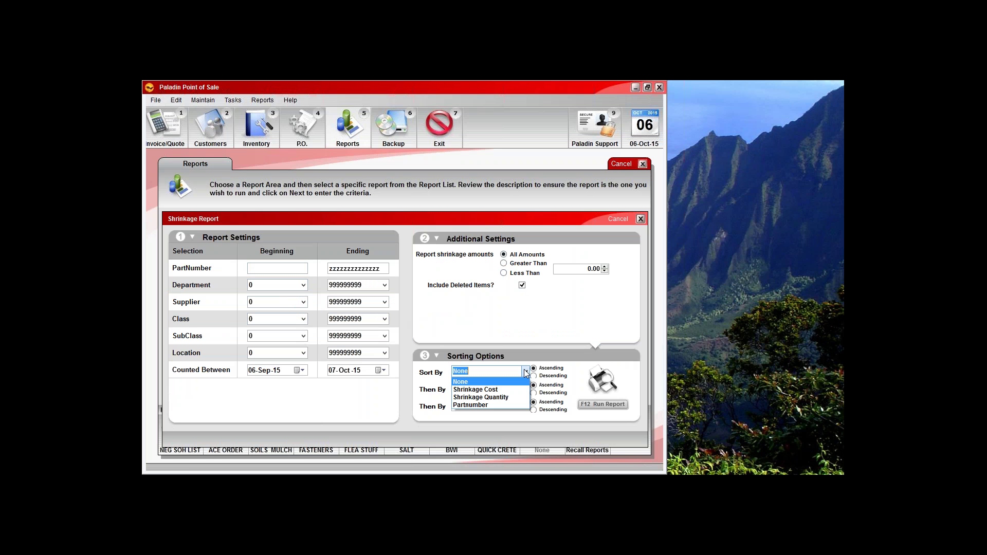
click(540, 320)
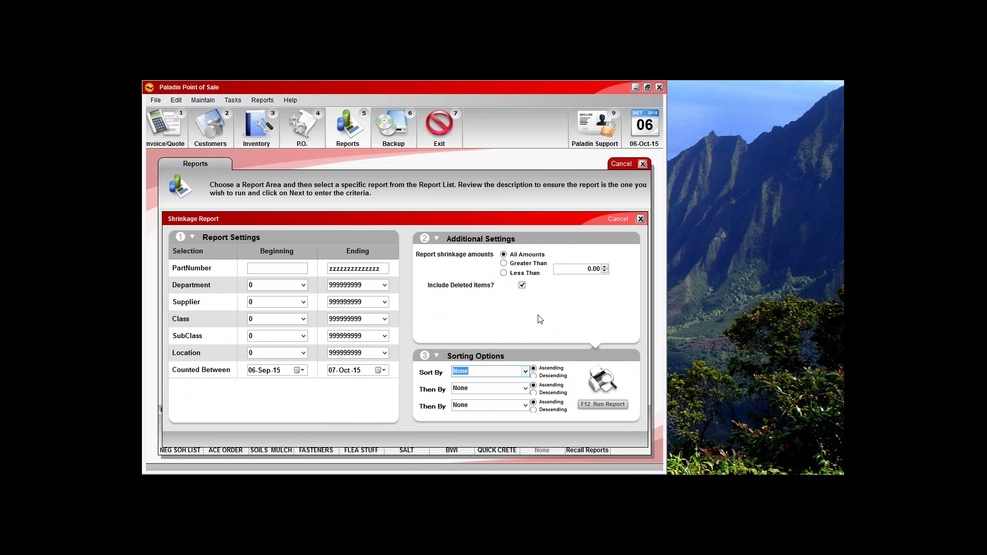
click(617, 221)
View the count adjustment history of inventory item 10111 and close it without changing the stock on hand
click(256, 127)
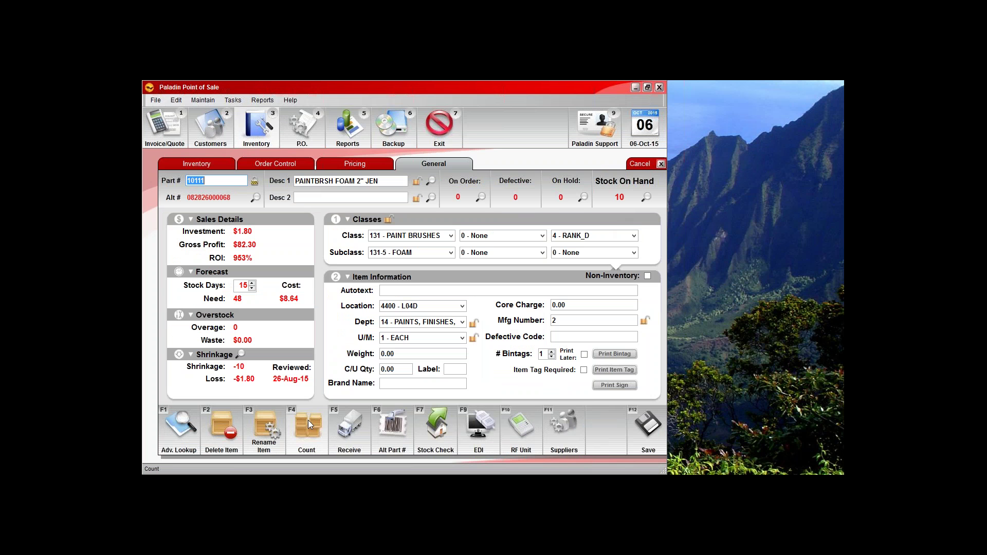
click(308, 420)
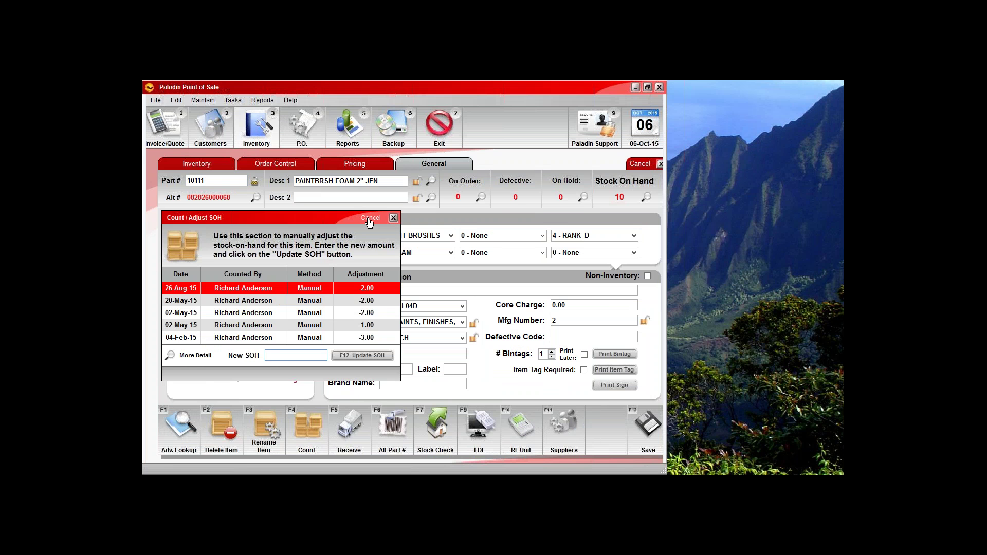
click(369, 219)
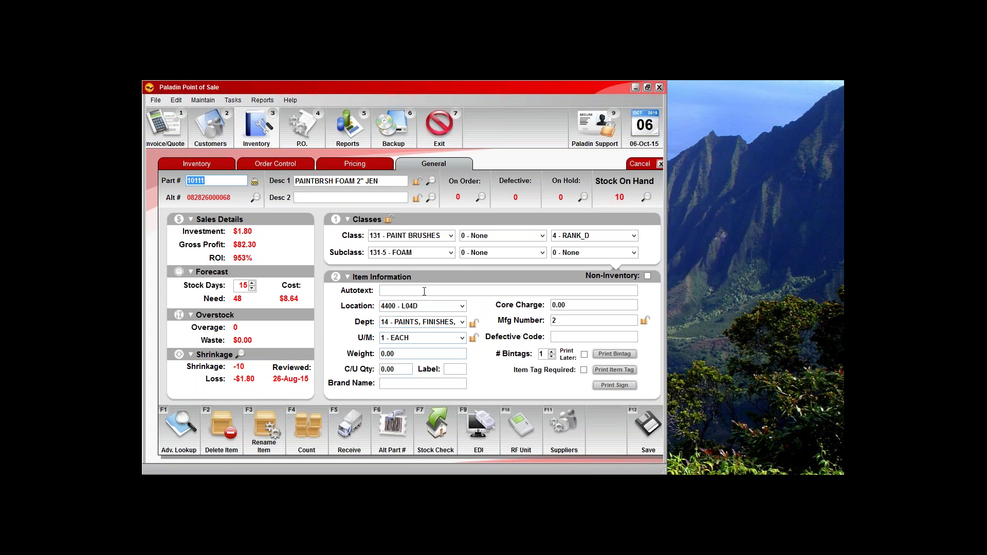
Run the Inventory Valuation Summary from the general inventory reports with its default settings
click(345, 136)
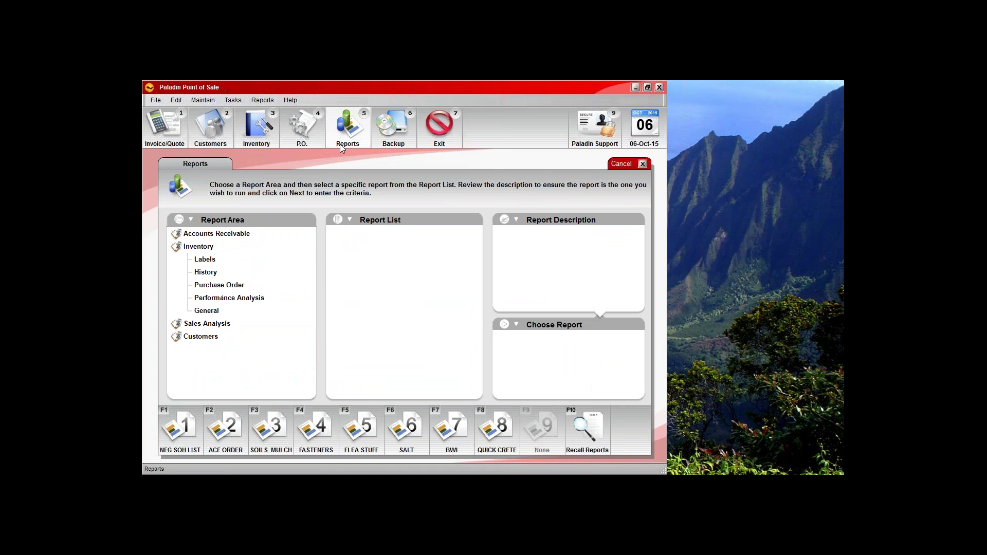
click(238, 313)
click(399, 312)
click(612, 387)
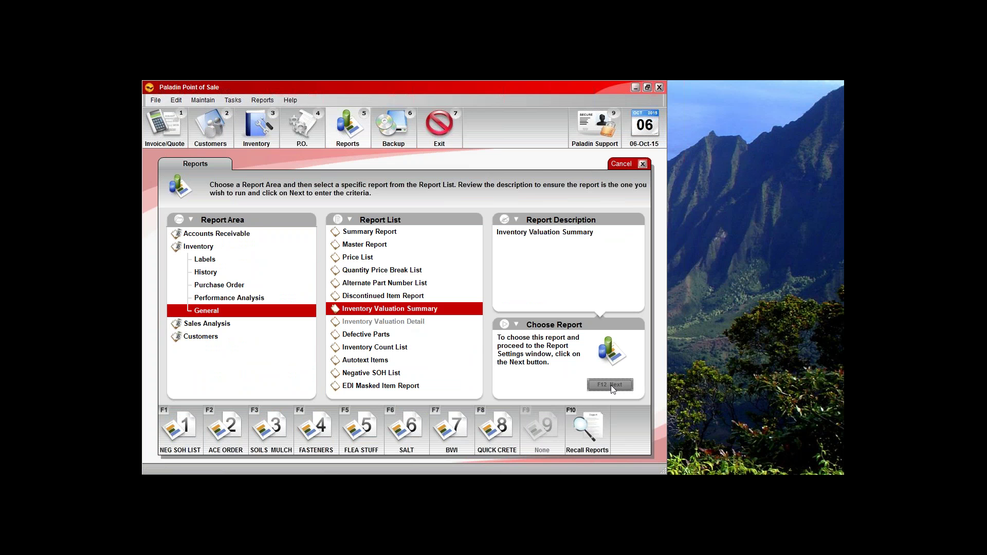
click(612, 406)
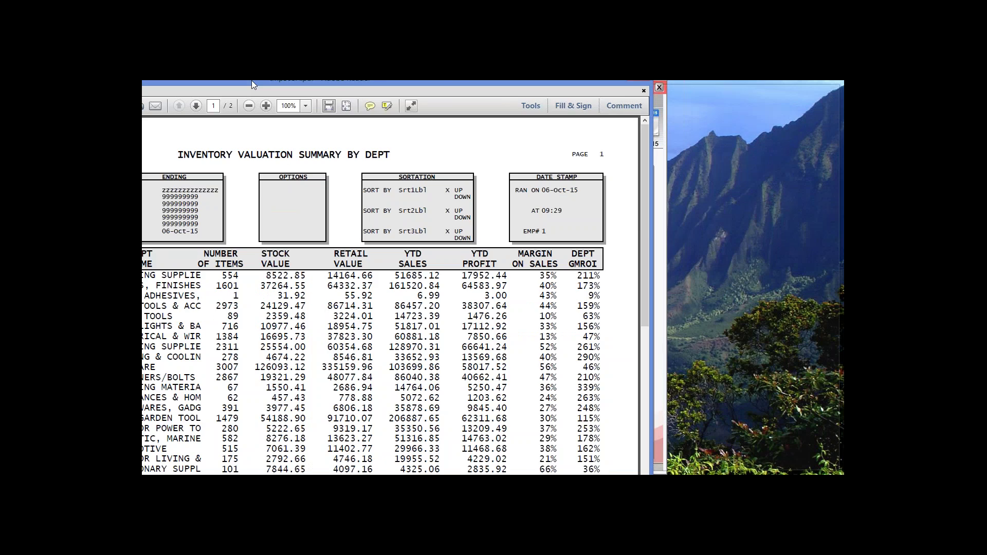
Maximize the Inventory Valuation Summary and examine the item count, margin on sales and GMROI of the cleaning supplies department
double_click(348, 85)
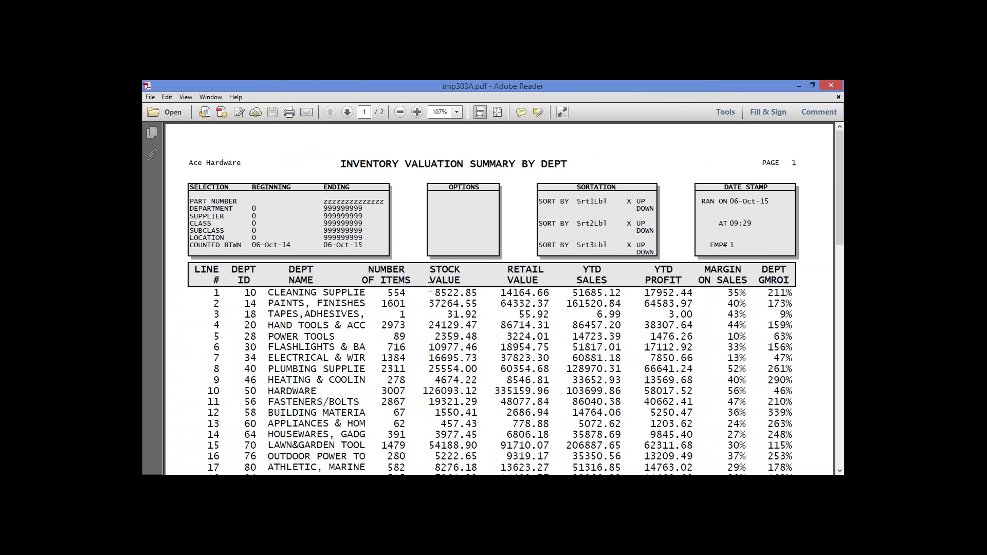
drag(390, 292, 406, 293)
drag(727, 294, 793, 293)
click(798, 296)
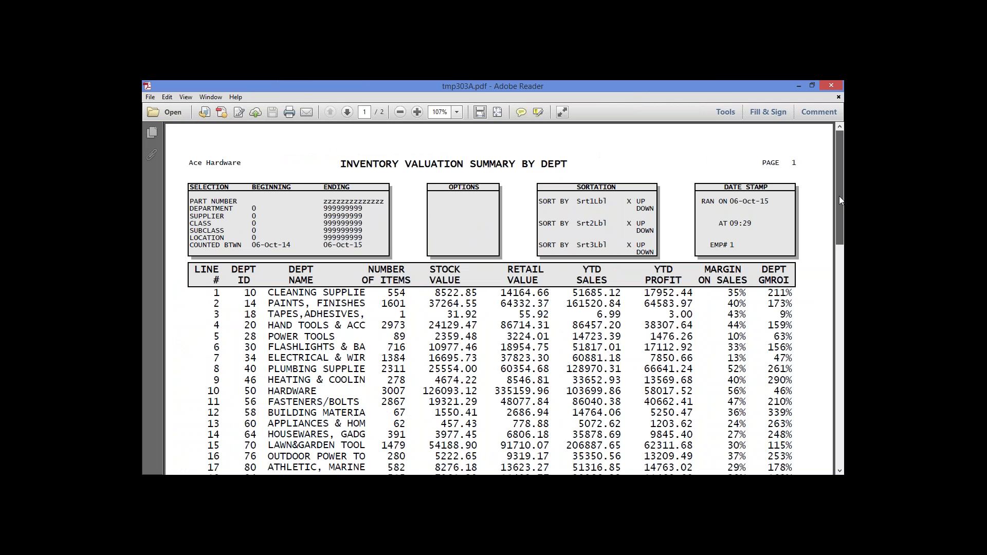
Examine the totals on the summary's last page for item count, stock value, YTD sales and profit, margin and GMROI
drag(841, 201, 842, 359)
drag(727, 338, 778, 337)
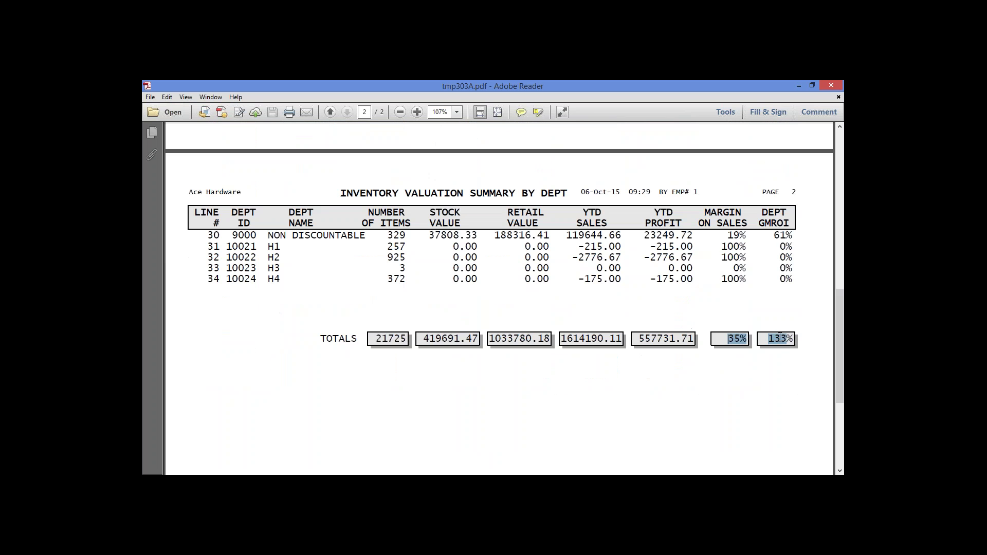
click(400, 337)
drag(376, 339, 404, 338)
click(369, 339)
mouse_move(422, 338)
mouse_down()
mouse_move(460, 339)
mouse_move(441, 339)
mouse_up()
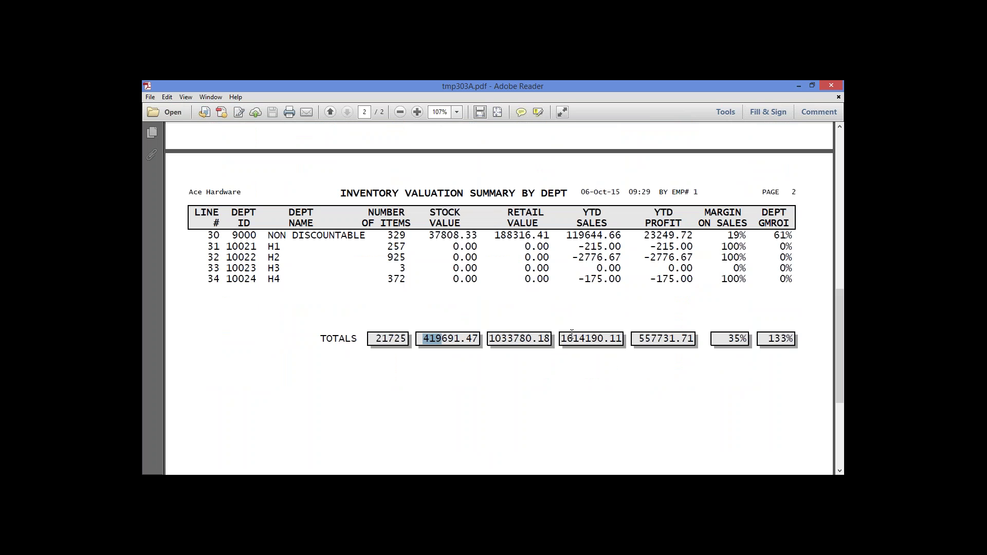
drag(560, 338, 698, 332)
click(786, 339)
Look back over the department lines of the valuation summary, and close the report and its settings
scroll(763, 375, up, 4)
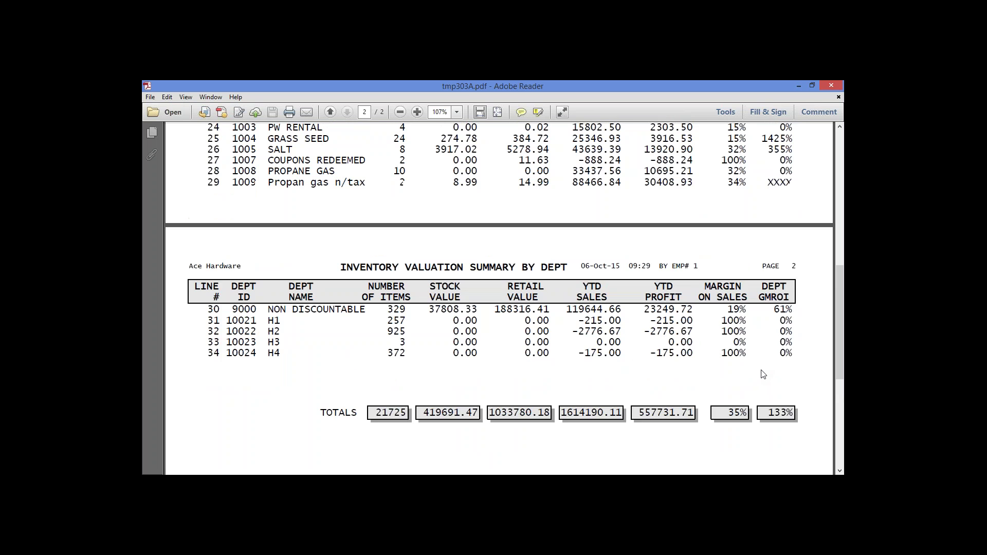
scroll(764, 375, up, 4)
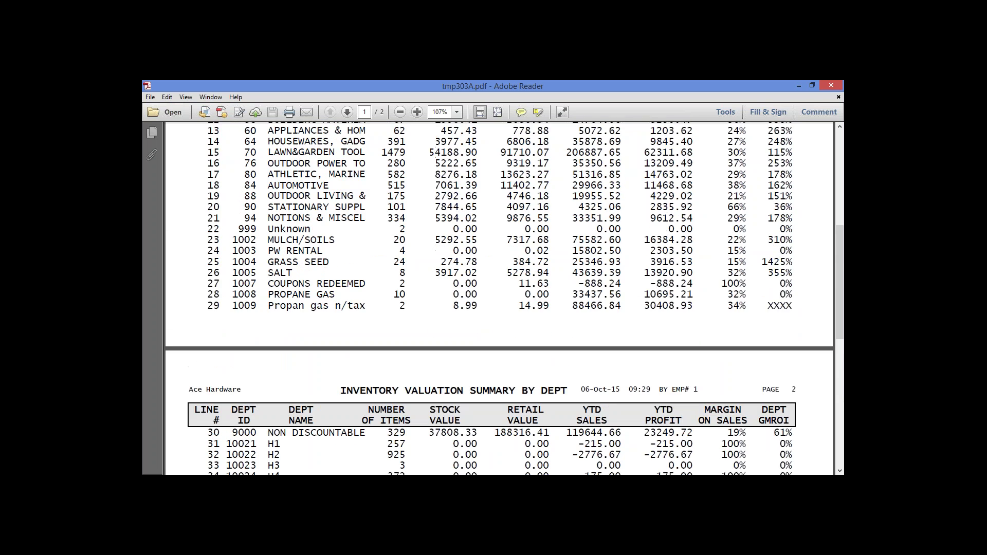
scroll(763, 374, up, 6)
scroll(759, 376, up, 3)
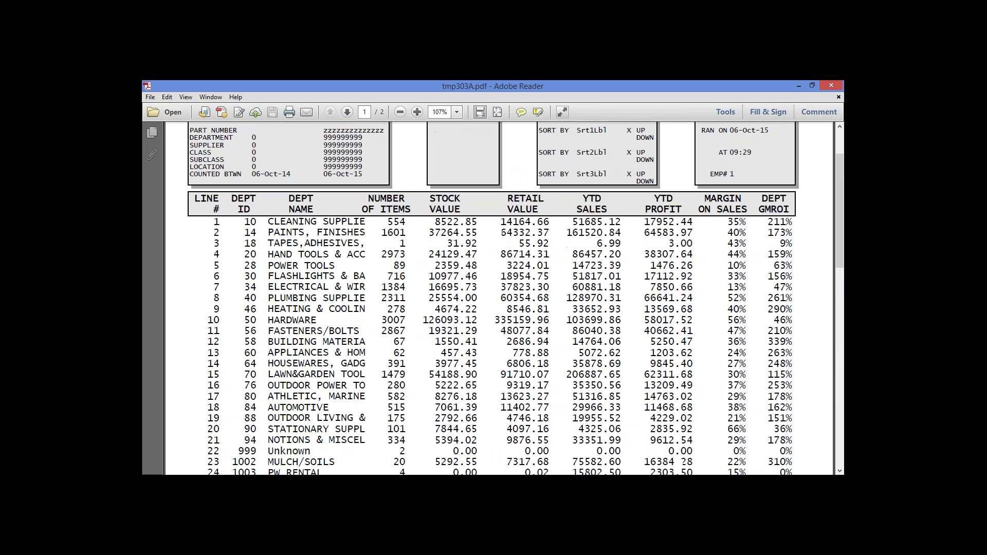
scroll(759, 376, down, 1)
scroll(504, 299, down, 2)
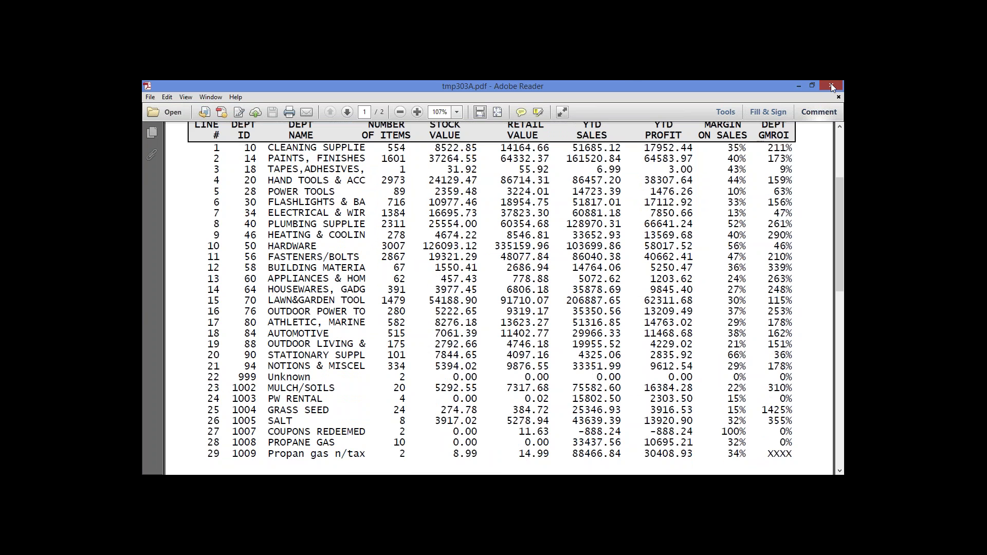
click(831, 83)
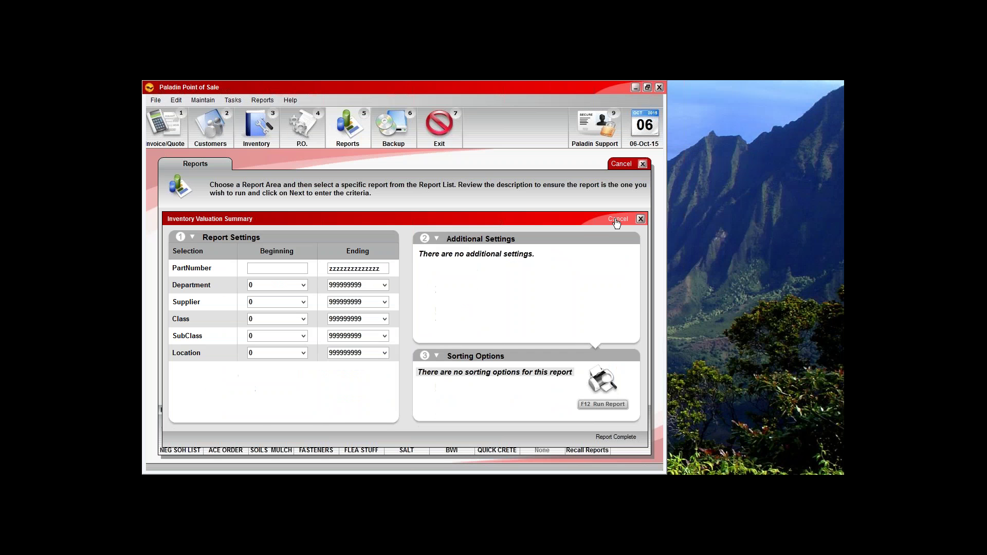
click(616, 222)
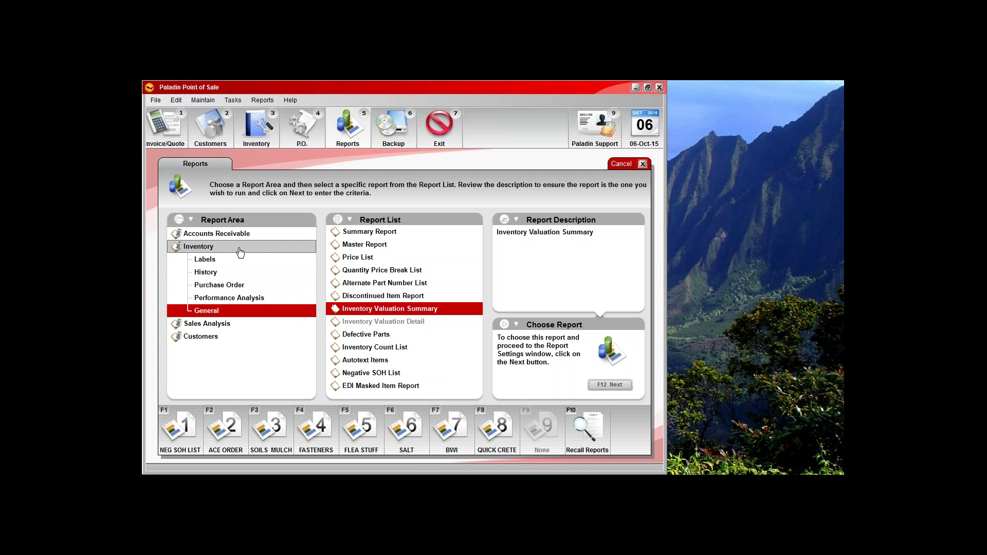
Start the Slow Movers Report from the performance analysis reports for items with sales of less than 2, and decline to continue the large report
click(241, 298)
click(390, 260)
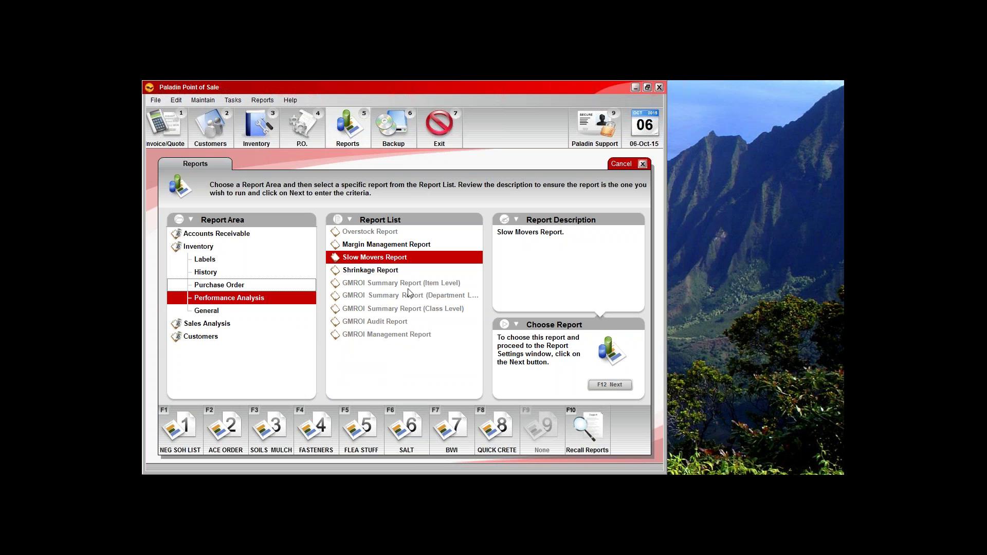
click(604, 387)
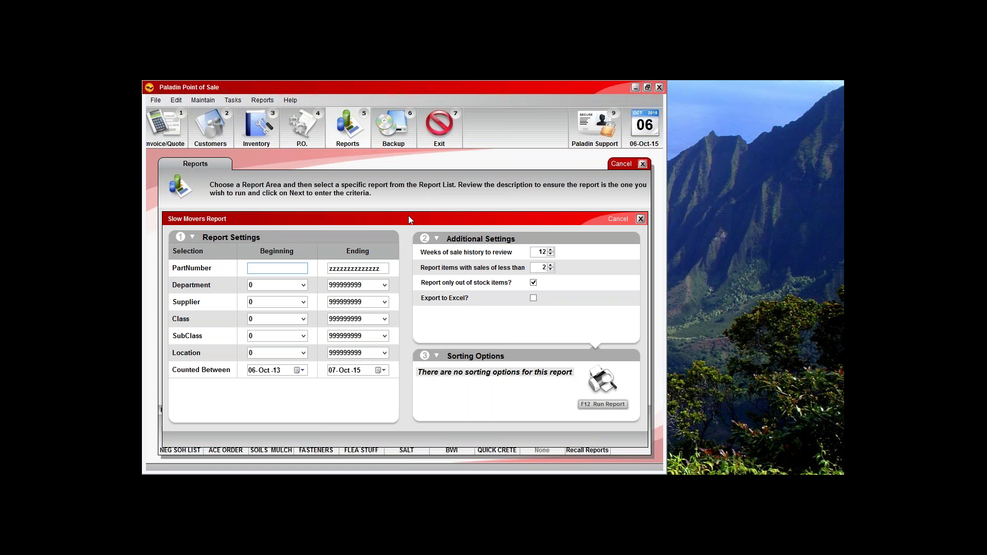
click(610, 403)
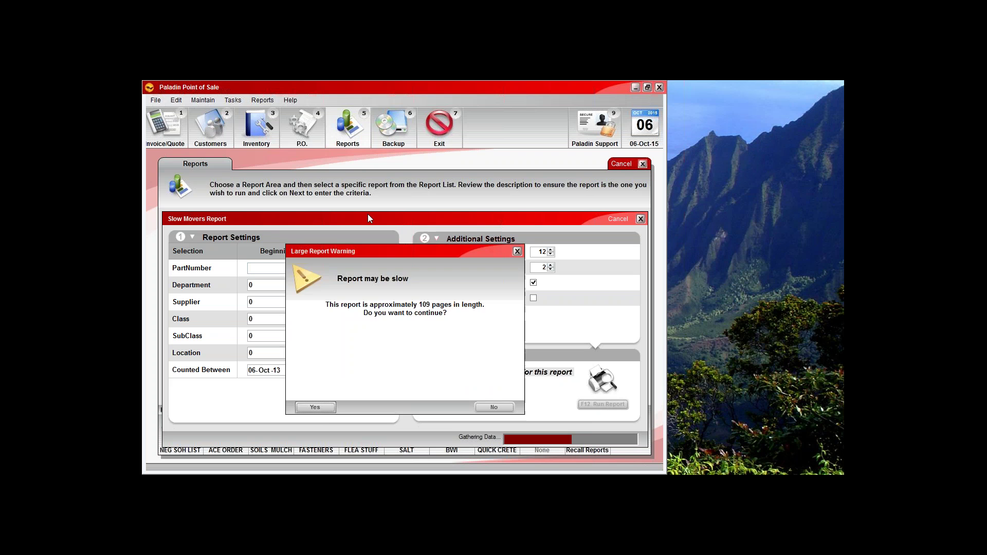
click(505, 409)
Enable the Excel export for the Slow Movers Report, run it and bring the exported workbook to the front
click(533, 298)
click(609, 402)
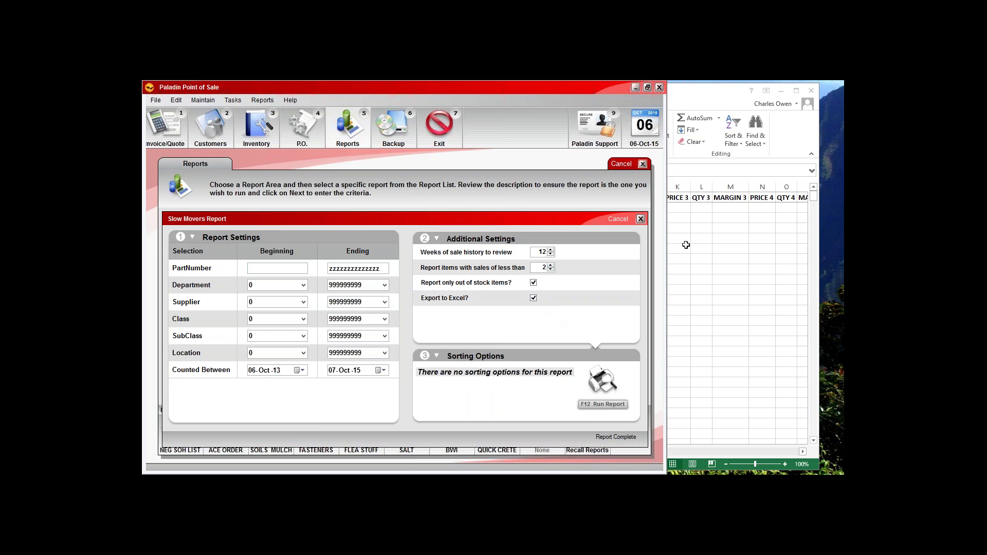
click(705, 101)
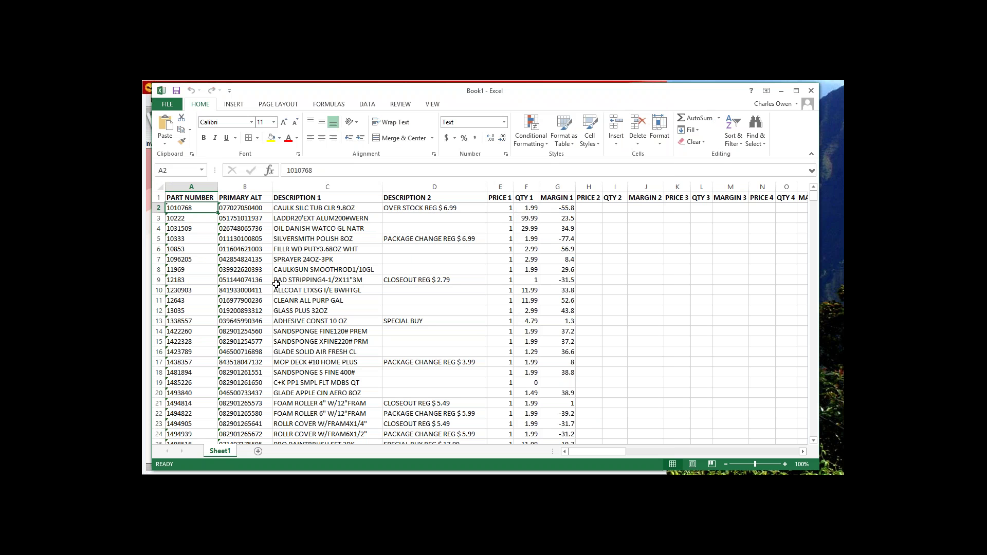
Examine the exported slow movers in Excel, checking the second descriptions for cancelled, discontinued and closeout items
scroll(276, 283, down, 1)
scroll(276, 284, down, 3)
scroll(276, 284, up, 3)
scroll(407, 327, down, 7)
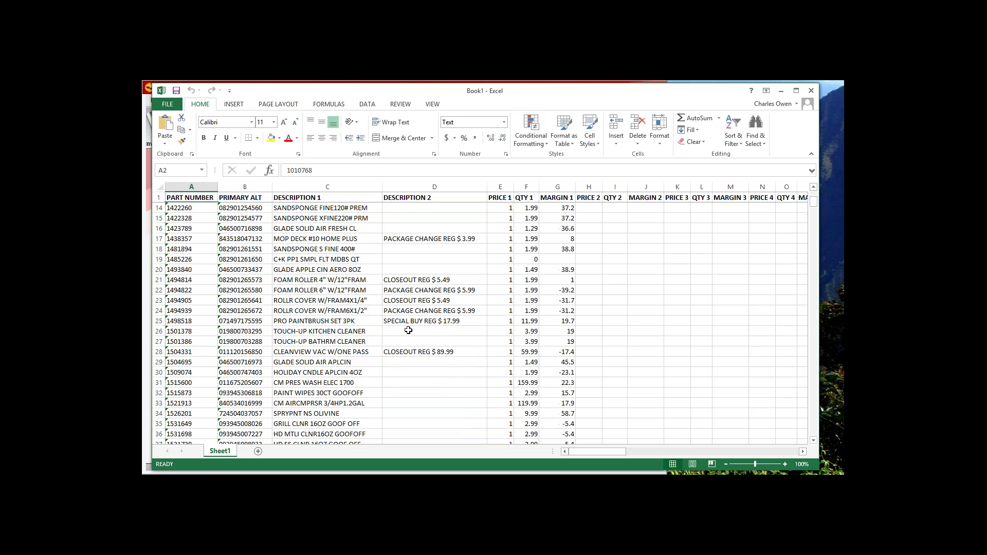
scroll(409, 330, down, 1)
scroll(409, 330, down, 5)
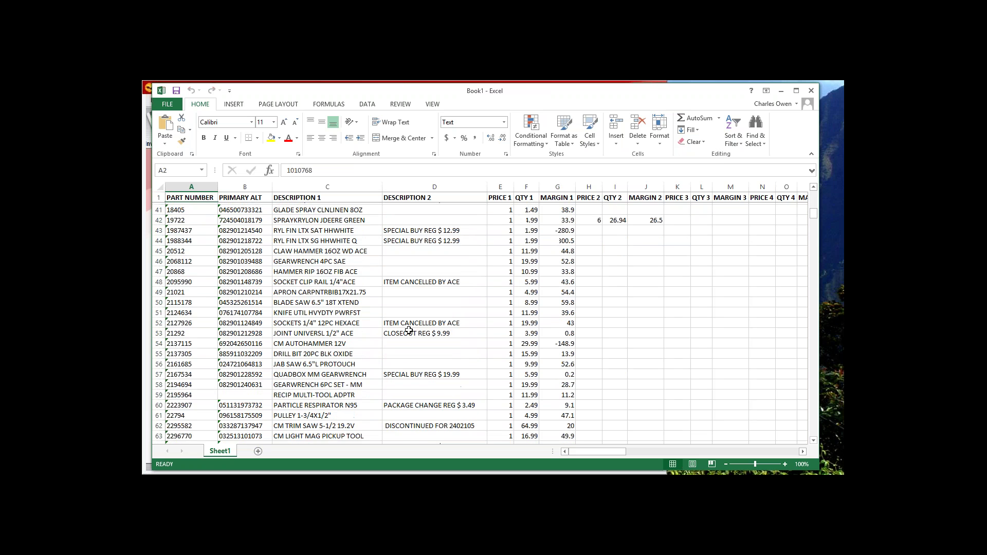
scroll(409, 331, down, 3)
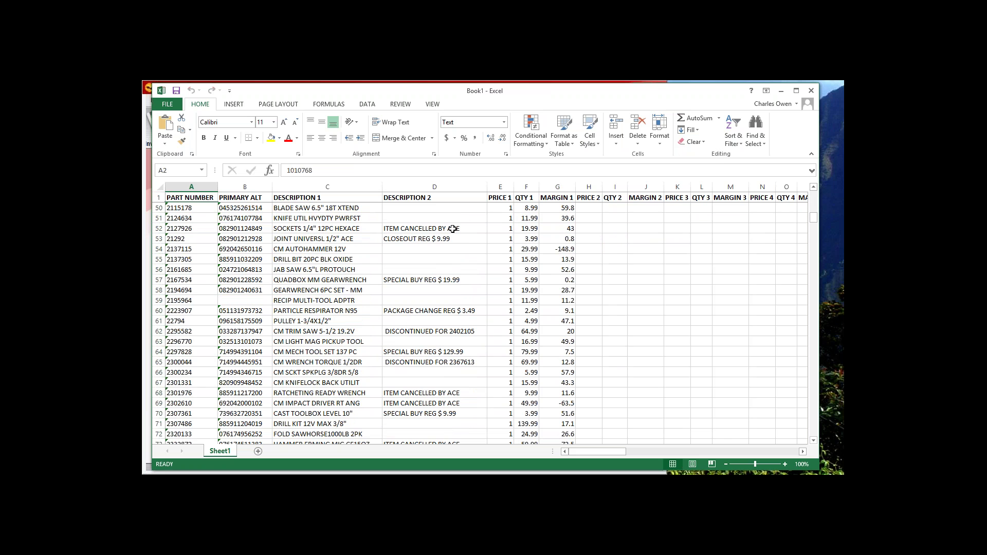
scroll(452, 363, down, 2)
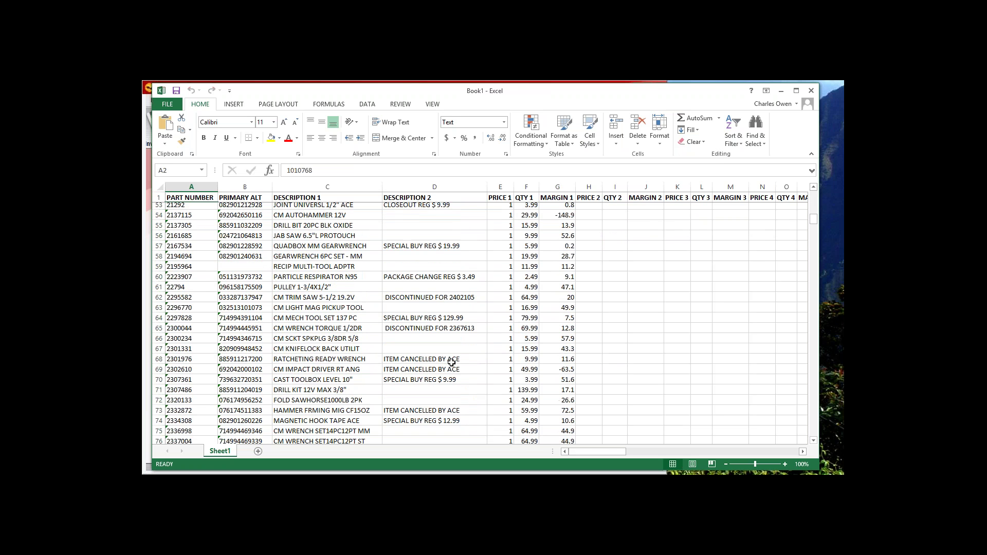
Switch to Paladin inventory, look up part number 2301976 and close the item without changing it
double_click(196, 332)
drag(196, 332, 163, 334)
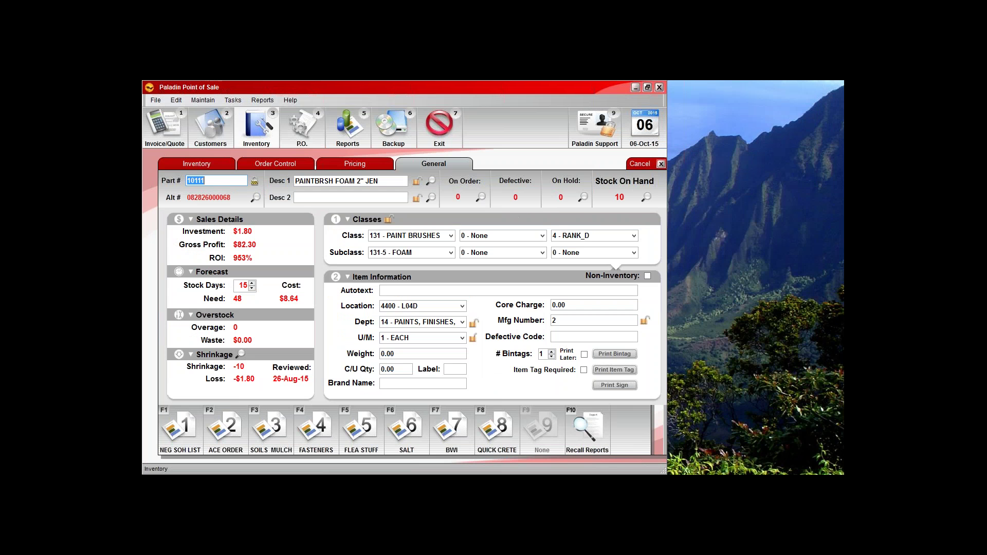
text(2301976)
key(Return)
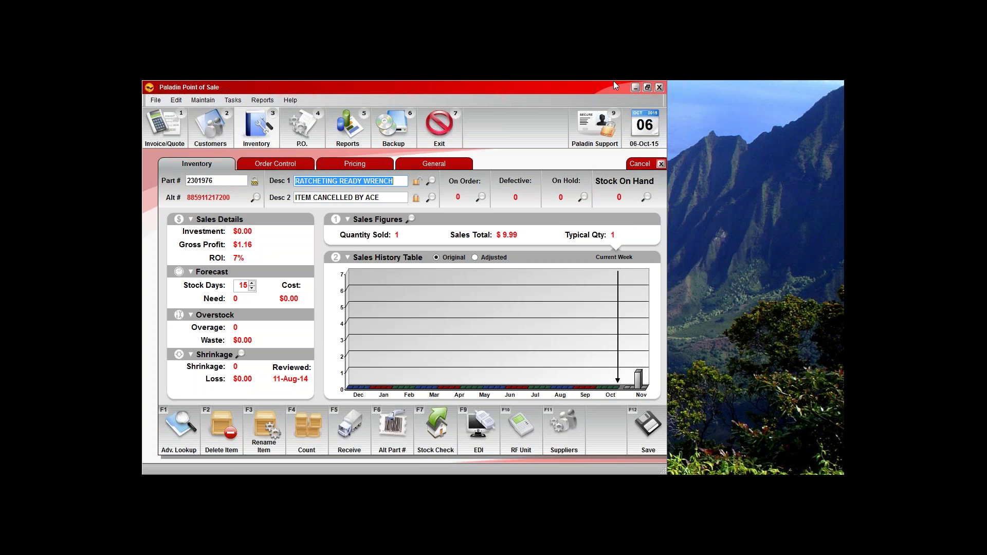
click(637, 165)
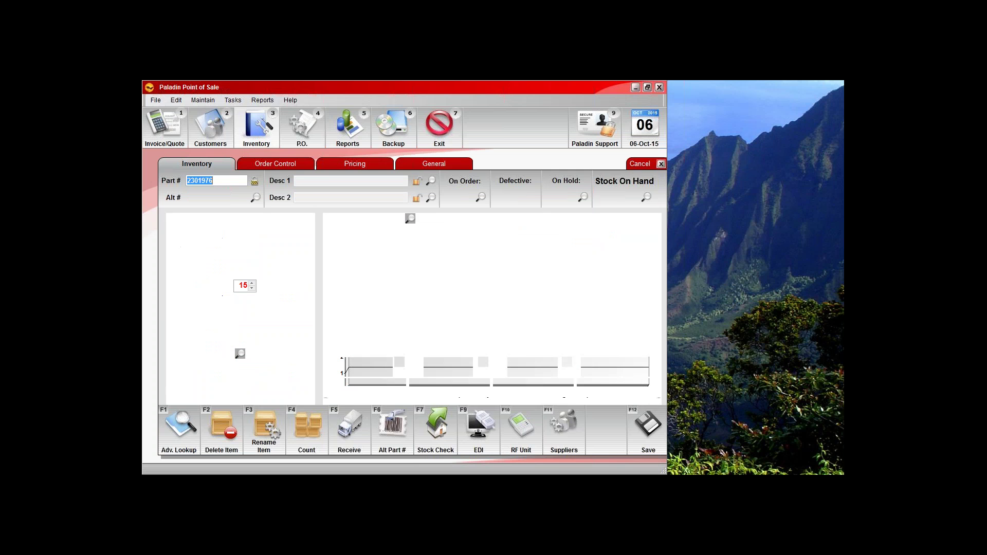
Open the Inventory Valuation Summary settings from the general inventory reports and close them without running the report
click(347, 128)
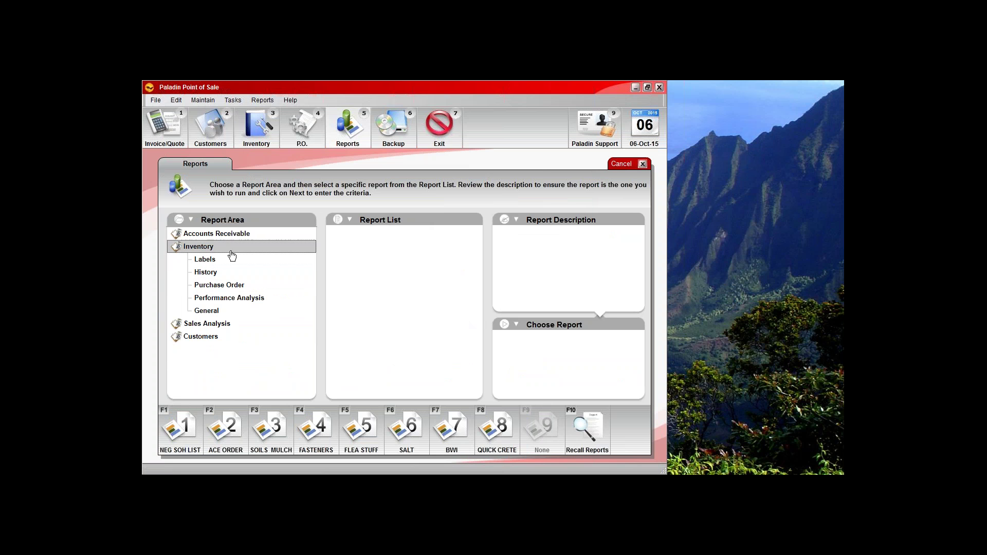
click(501, 434)
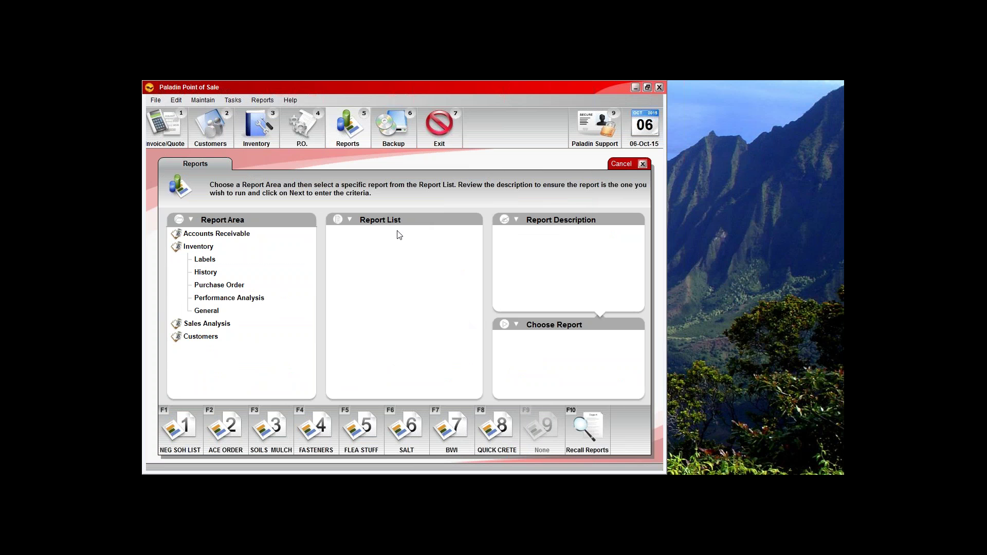
click(499, 452)
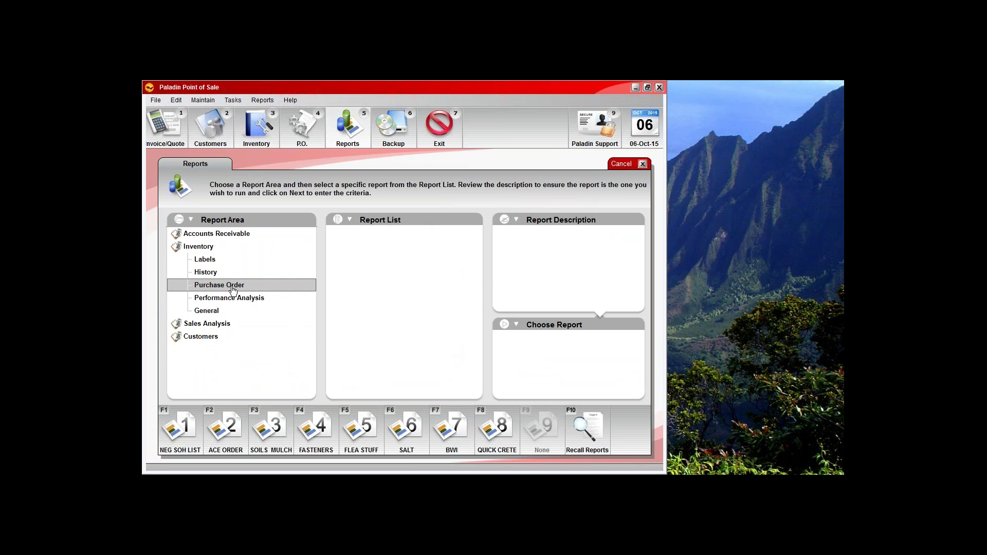
click(235, 312)
click(368, 309)
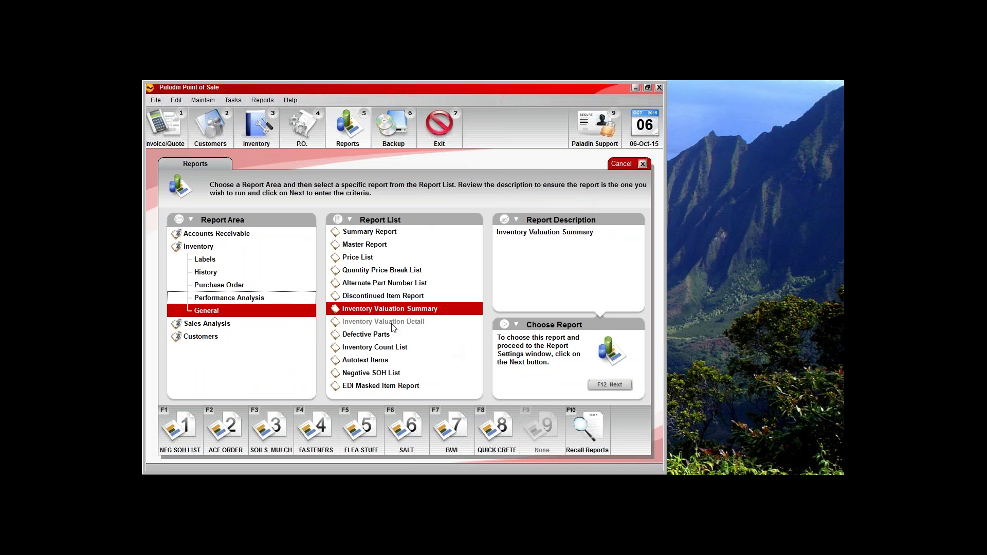
click(610, 386)
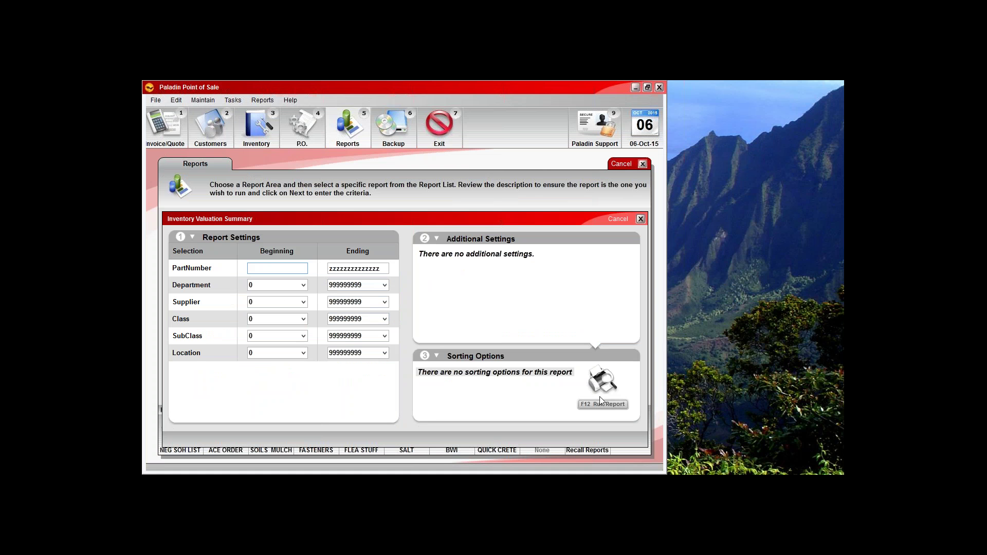
click(617, 220)
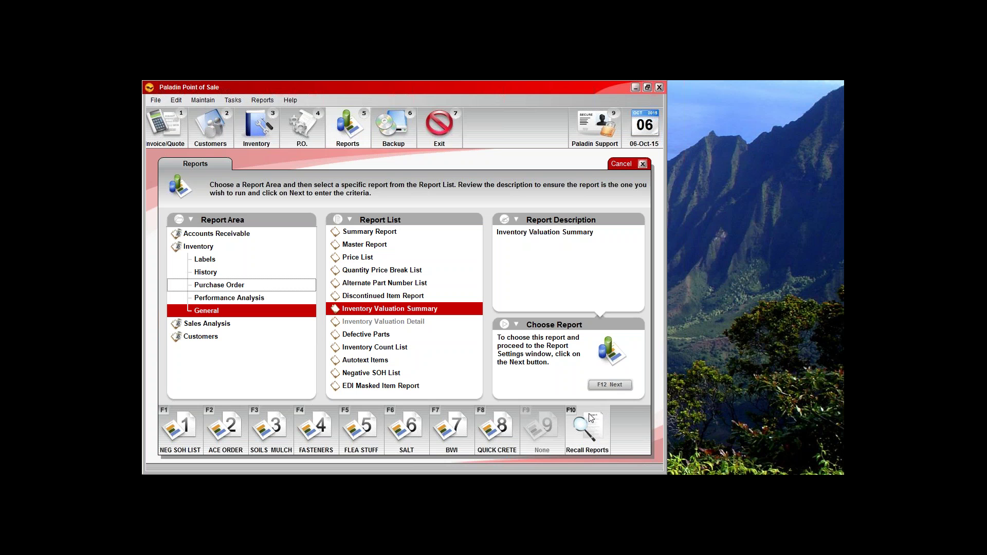
Review the scheduled reports start time and network share in the Company configuration, and close the configuration without changes
click(154, 100)
click(164, 110)
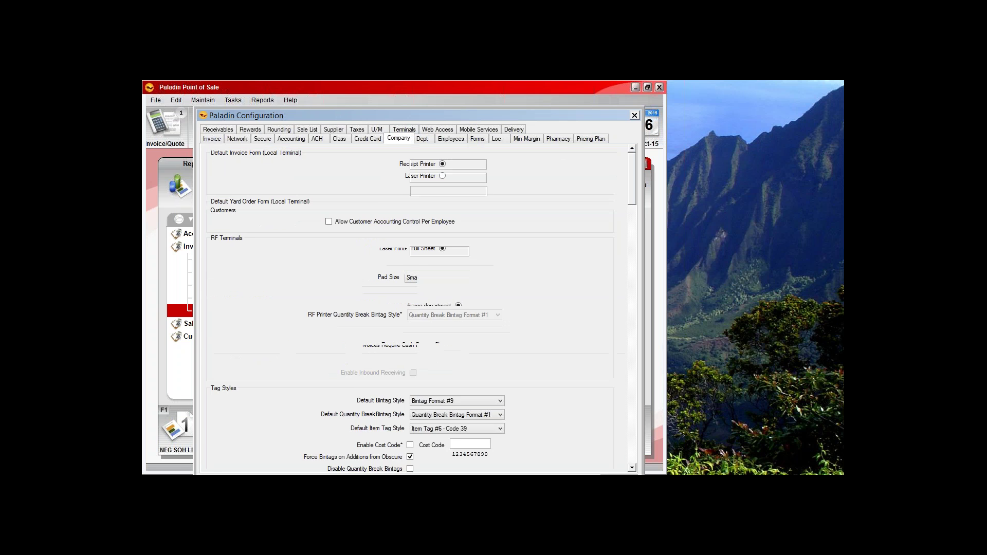
drag(653, 147, 624, 365)
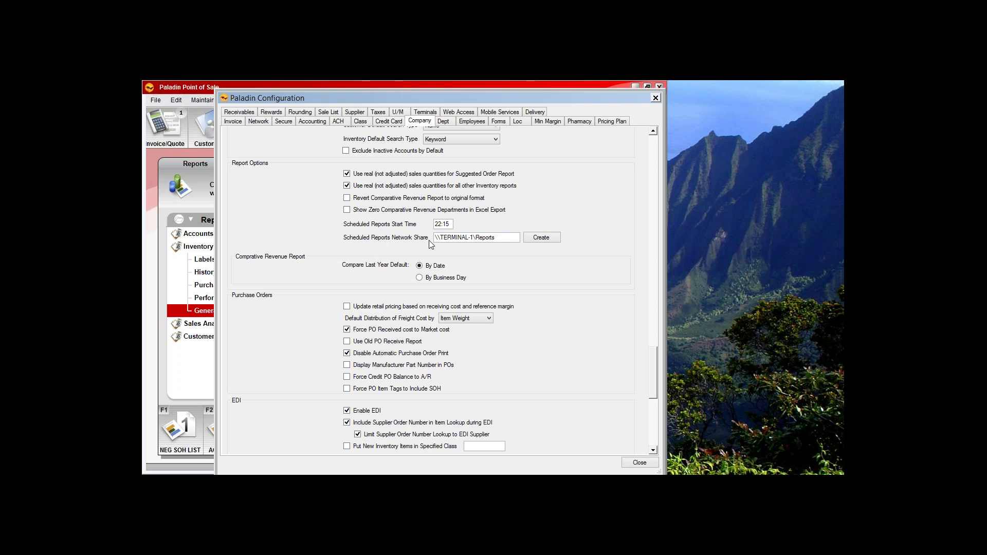
drag(503, 241, 435, 239)
click(505, 239)
click(451, 223)
click(452, 224)
drag(640, 93, 634, 91)
click(657, 92)
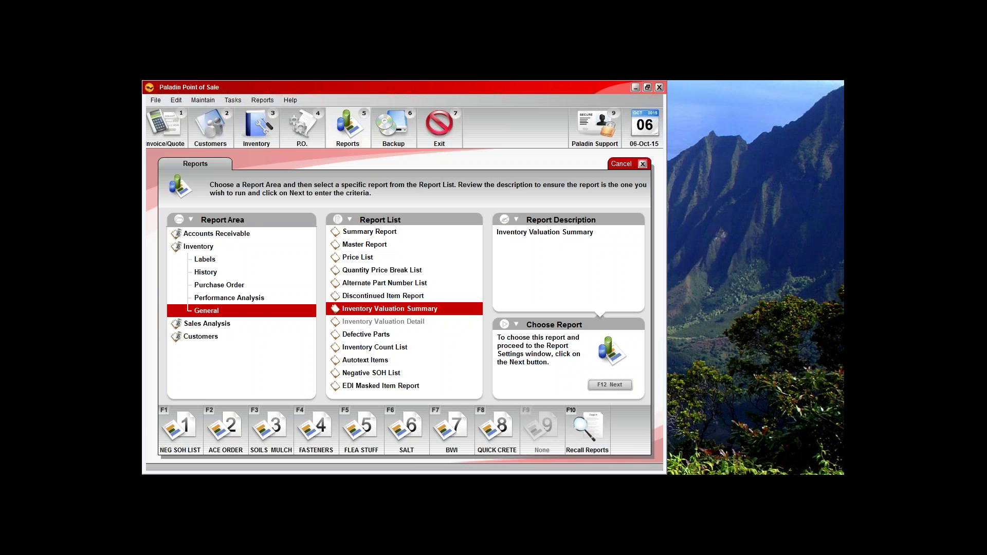
Switch to the web browser and open the webinars page at paladinpointofsale.com/webinars/
key(alt+Tab)
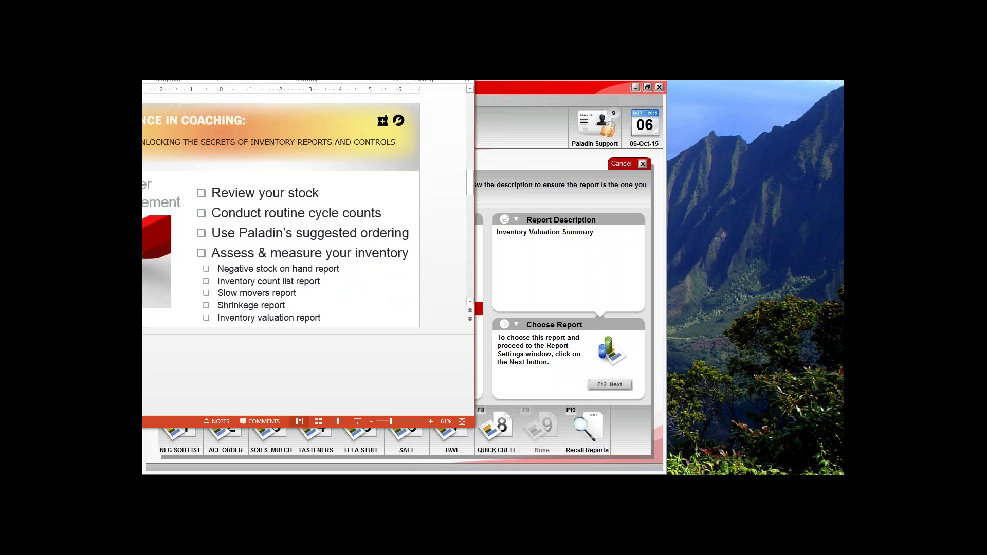
key(alt+Tab)
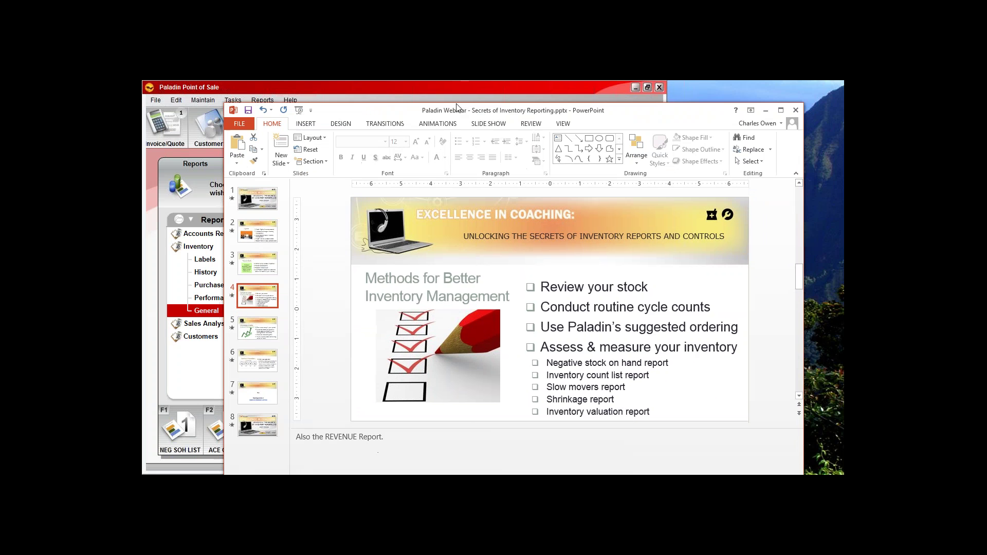
key(alt+Tab)
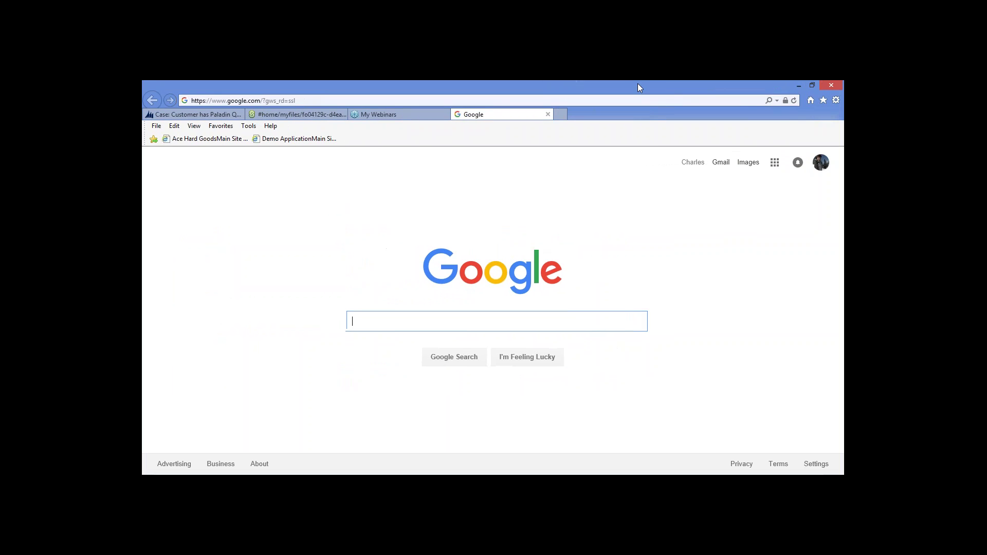
click(331, 102)
text(paladinpointofsale.com/)
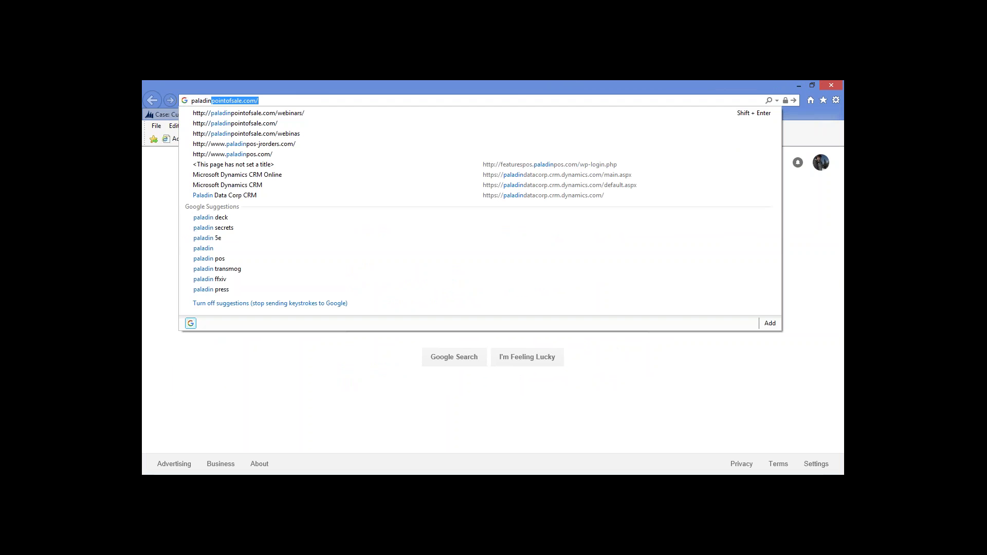
key(Down)
key(Return)
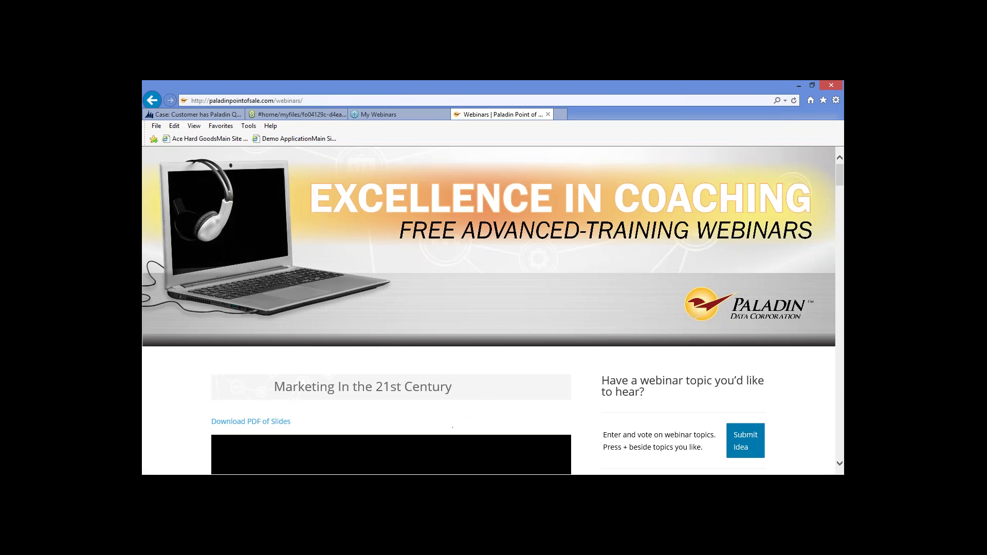
Look through the recorded webinars down to Top 10 Most Overlooked Features, and minimize the browser and Paladin
scroll(822, 249, down, 3)
drag(838, 184, 805, 447)
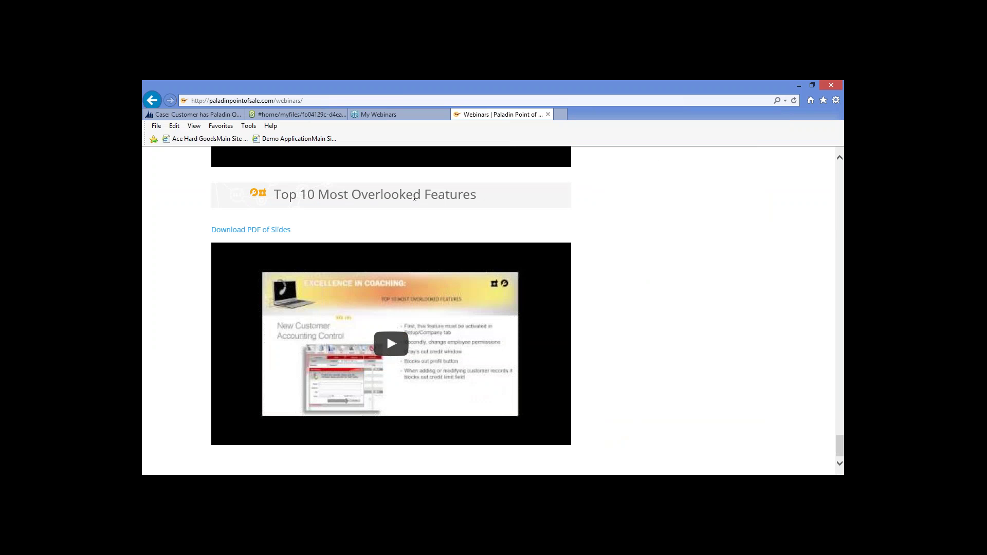
scroll(840, 444, down, 1)
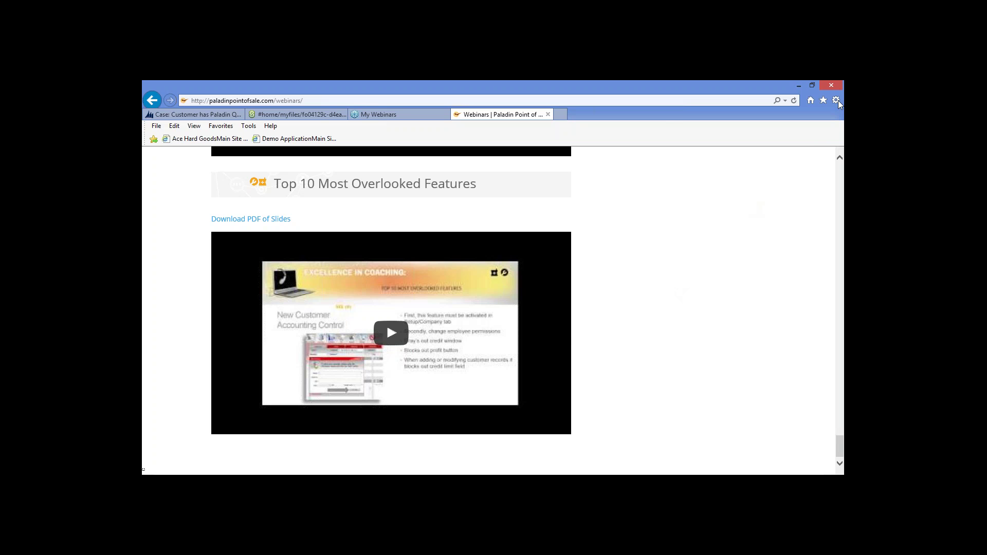
click(798, 87)
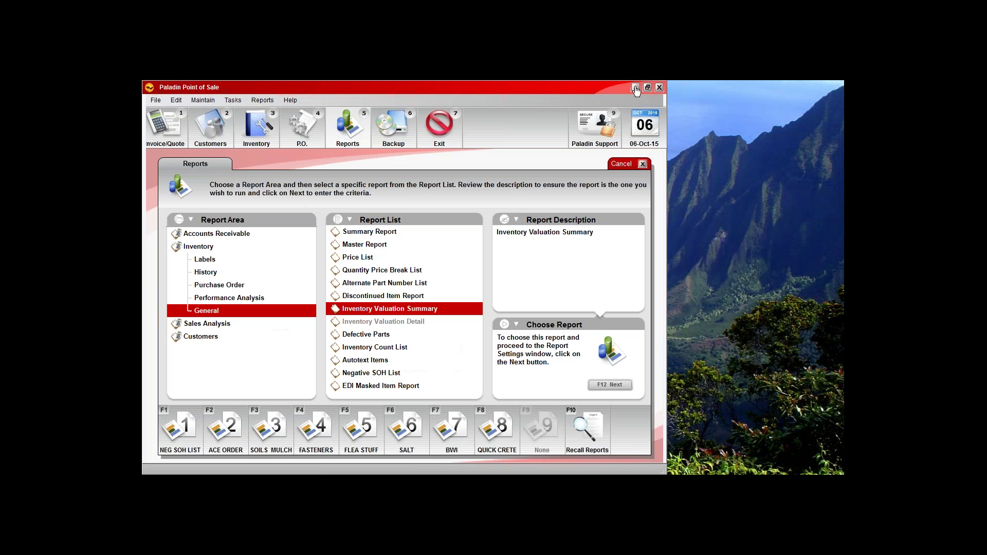
click(637, 87)
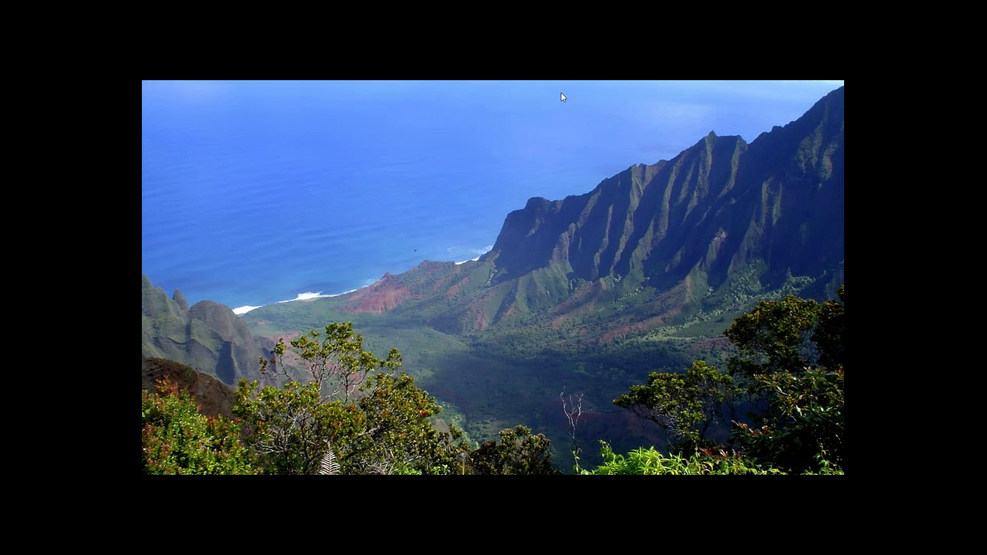